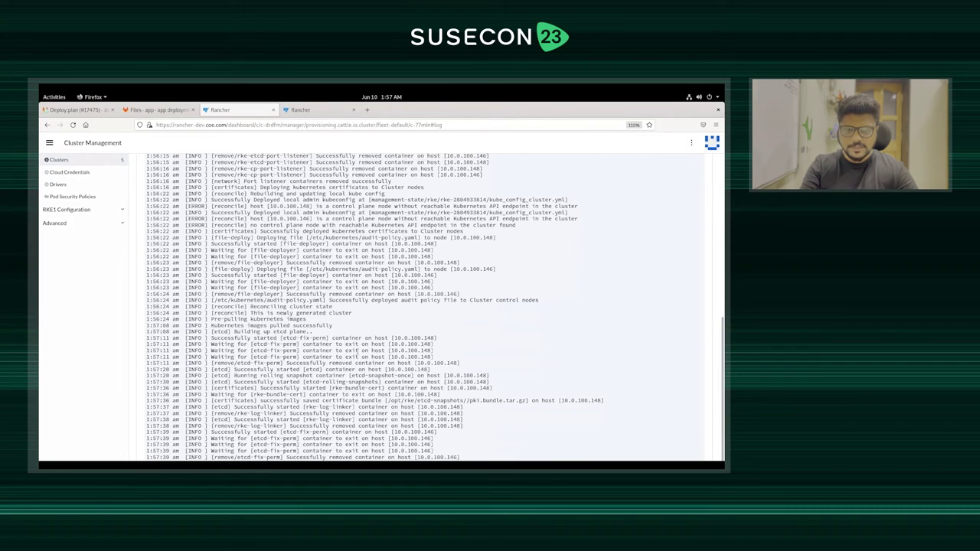
# Review the e-commerce-app virtual machines on harvester-cluster and return to the e-commerce-demo provisioning log.
pyautogui.click(310, 111)
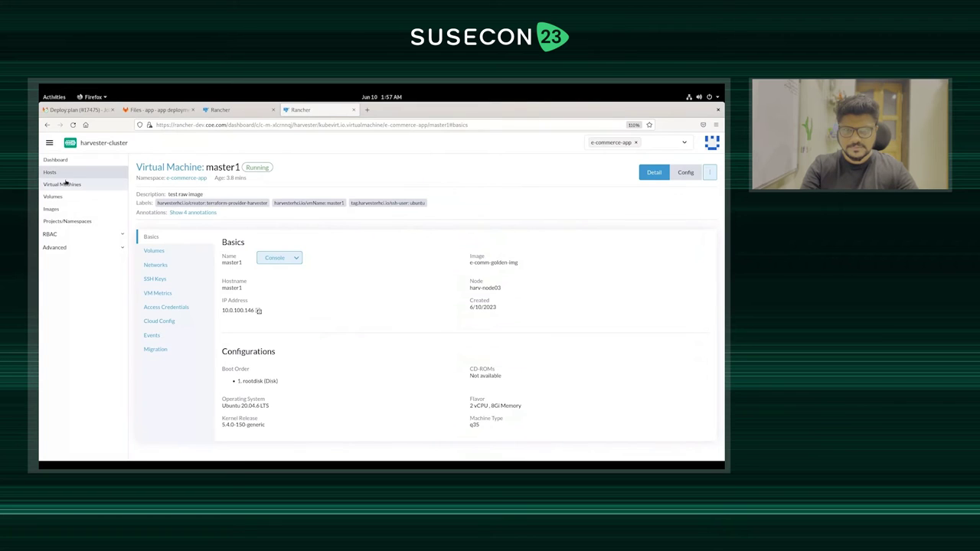
pyautogui.click(66, 184)
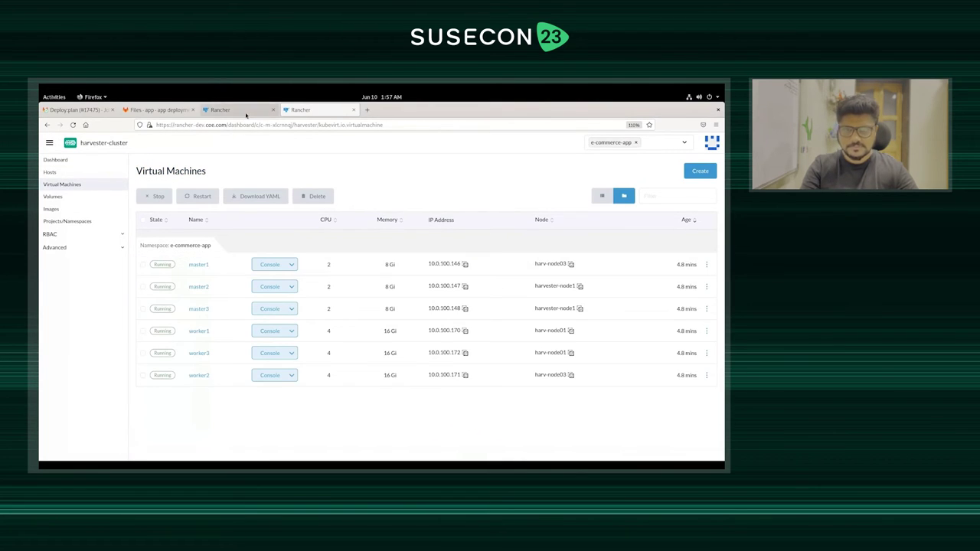
pyautogui.click(222, 111)
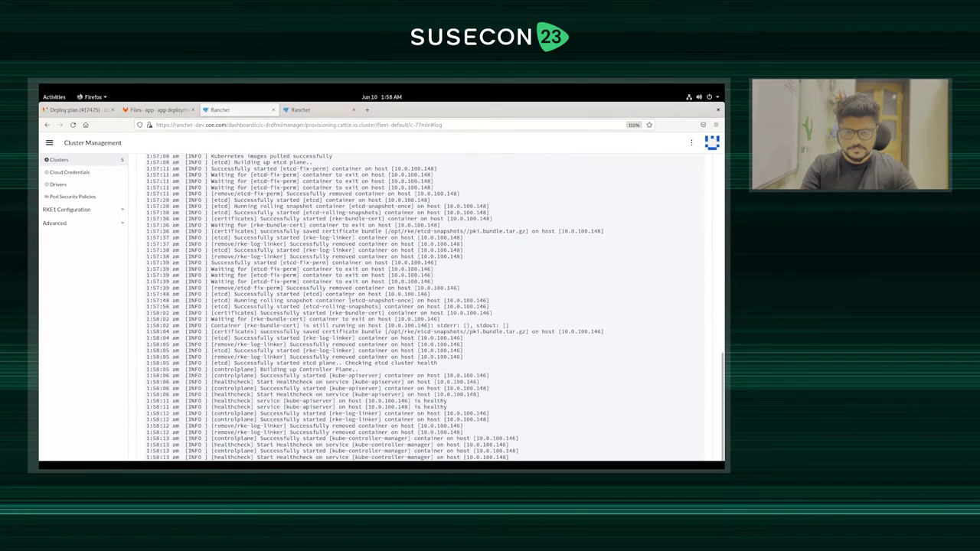
# Read the e-commerce-demo provisioning log from its first entries down to the worker plane build.
pyautogui.scroll(15, 350, 294)
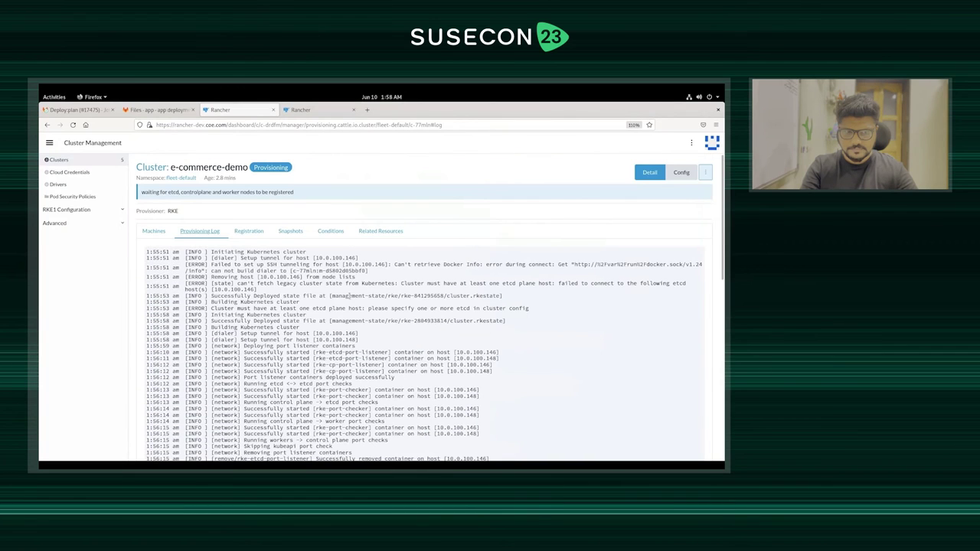
pyautogui.scroll(-15, 350, 295)
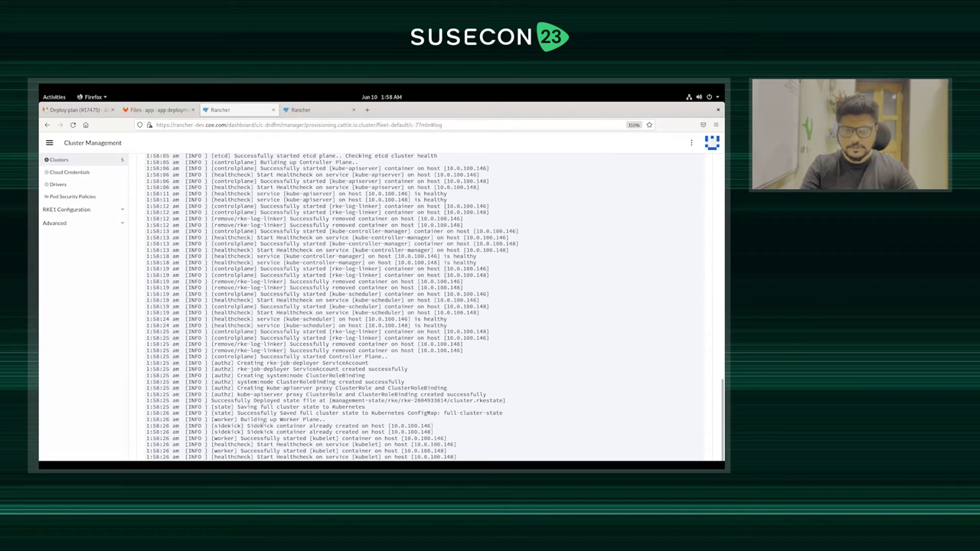
pyautogui.tripleClick(260, 425)
pyautogui.click(260, 425)
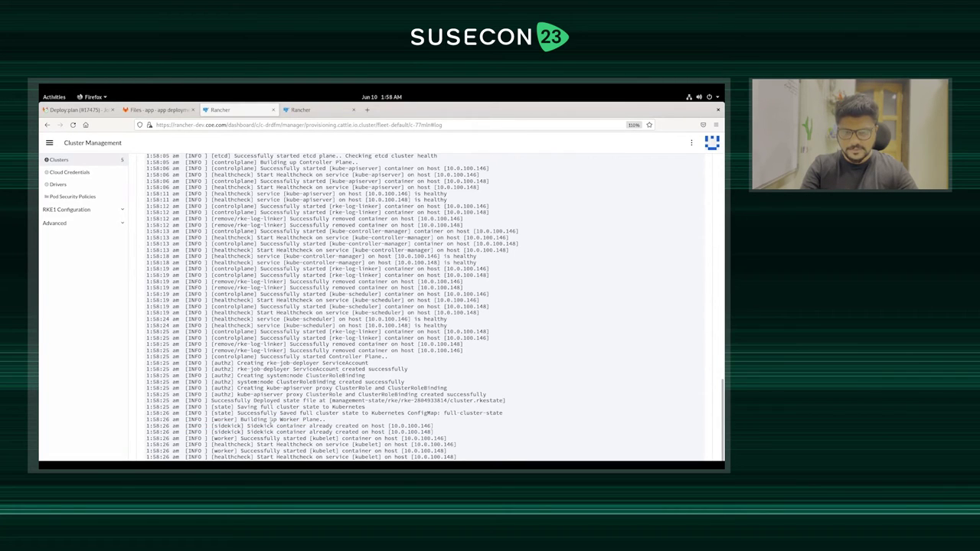
pyautogui.scroll(15, 565, 373)
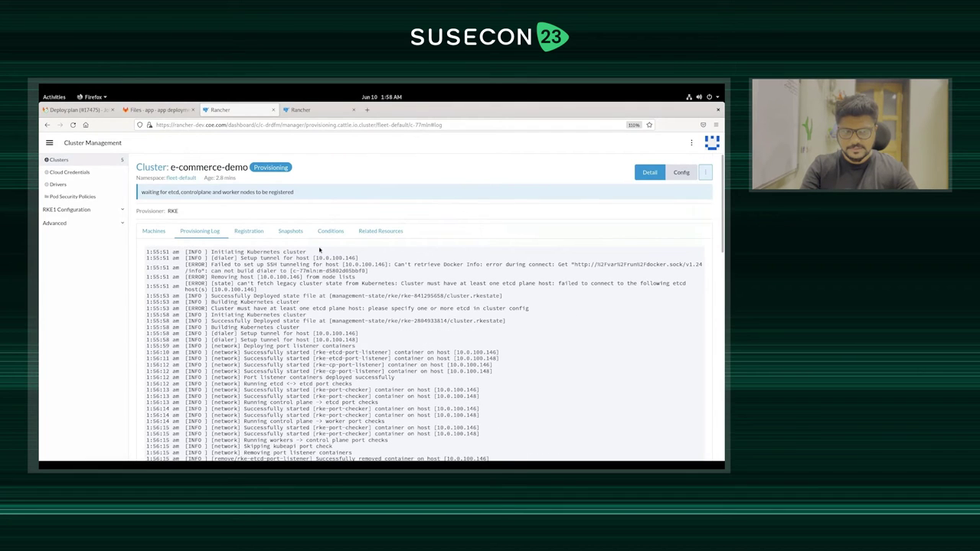
# Check the registration state of the e-commerce-demo machines and the newest provisioning log entries.
pyautogui.click(155, 232)
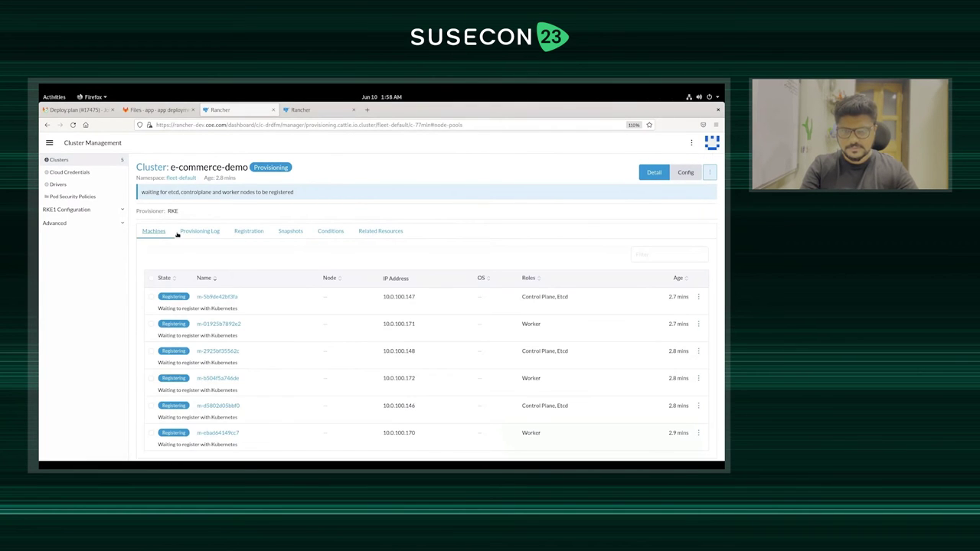
pyautogui.click(184, 232)
pyautogui.scroll(-15, 322, 320)
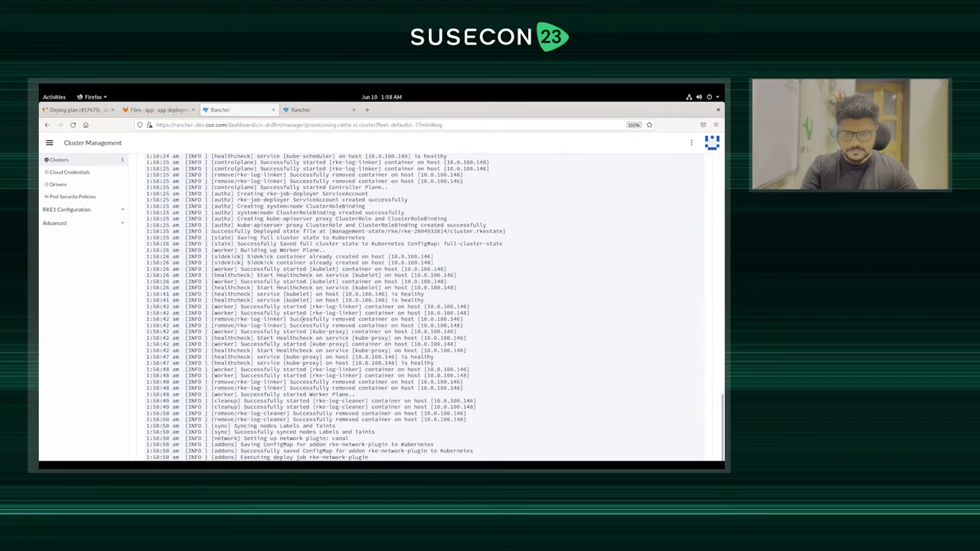
pyautogui.scroll(15, 303, 318)
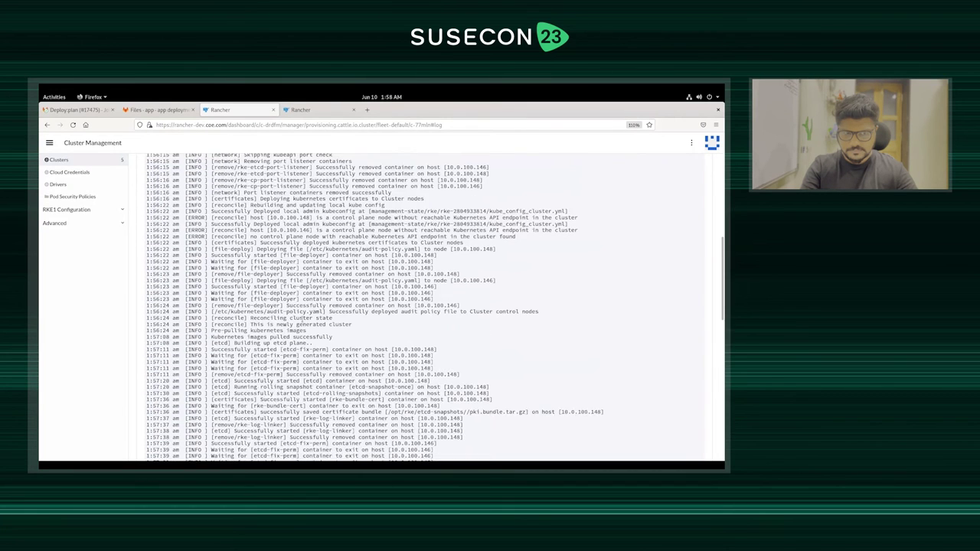
pyautogui.scroll(10, 300, 318)
# Recheck the machines, follow the provisioning log to its end and highlight the last log message.
pyautogui.click(154, 231)
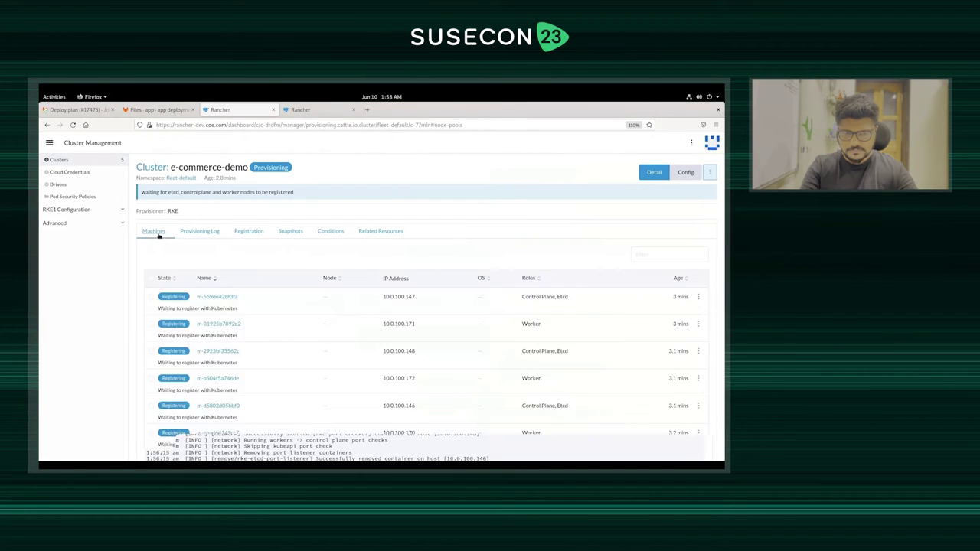
pyautogui.click(200, 230)
pyautogui.scroll(-20, 259, 308)
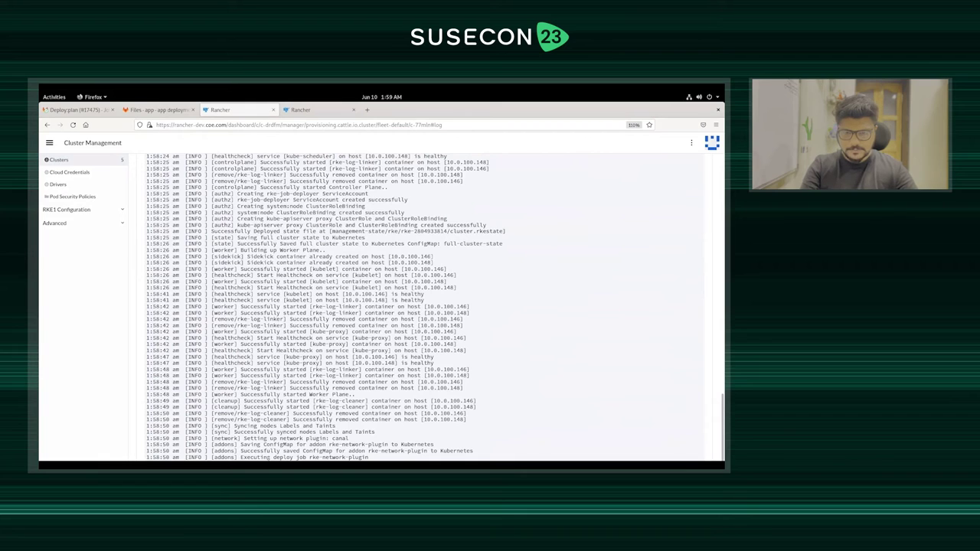
pyautogui.scroll(2, 290, 391)
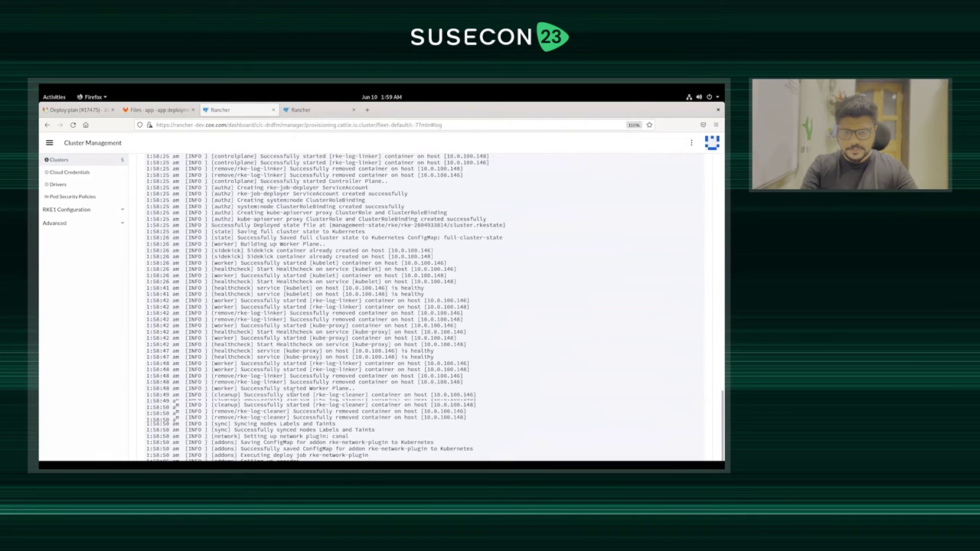
pyautogui.scroll(-3, 293, 394)
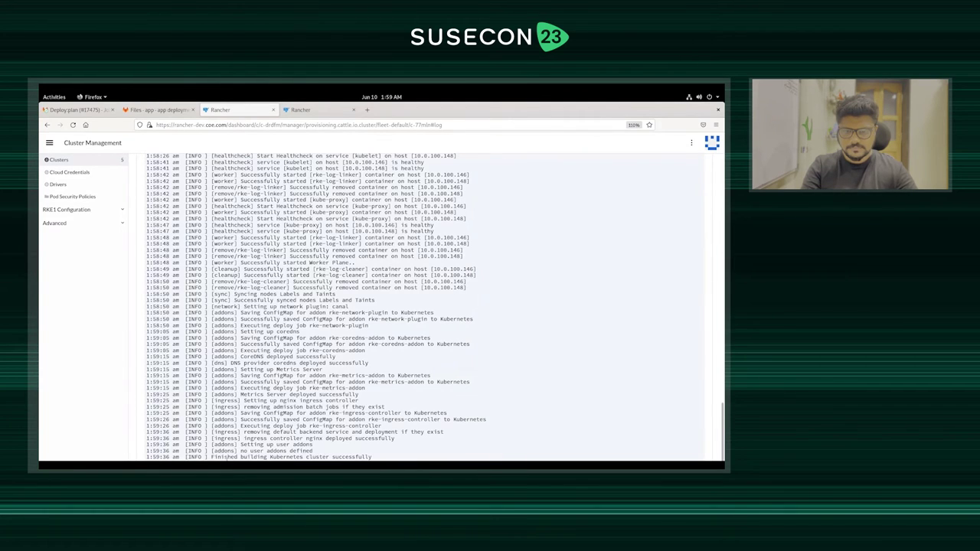
pyautogui.tripleClick(228, 457)
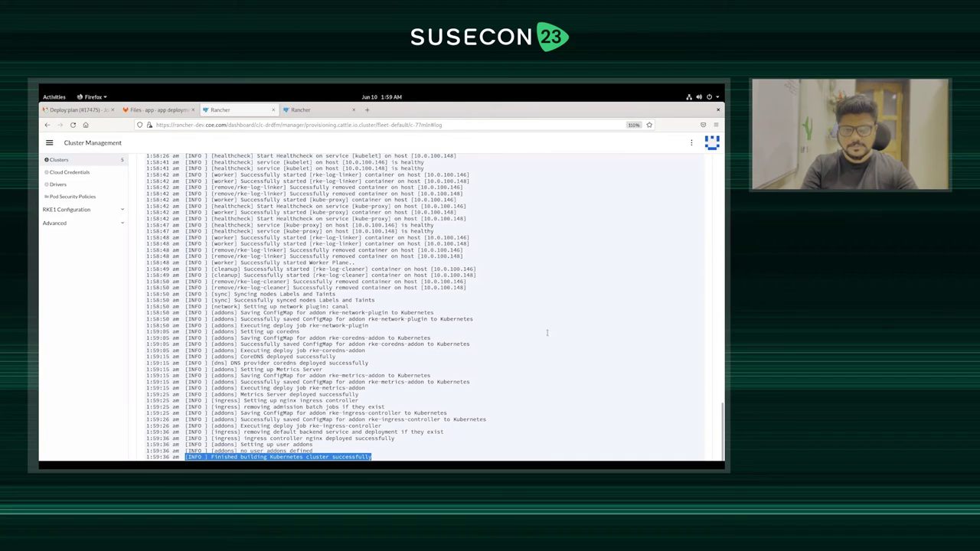
# Show the e-commerce-demo machines and sort them by node in ascending order to follow their registration.
pyautogui.scroll(3, 546, 332)
pyautogui.scroll(15, 547, 332)
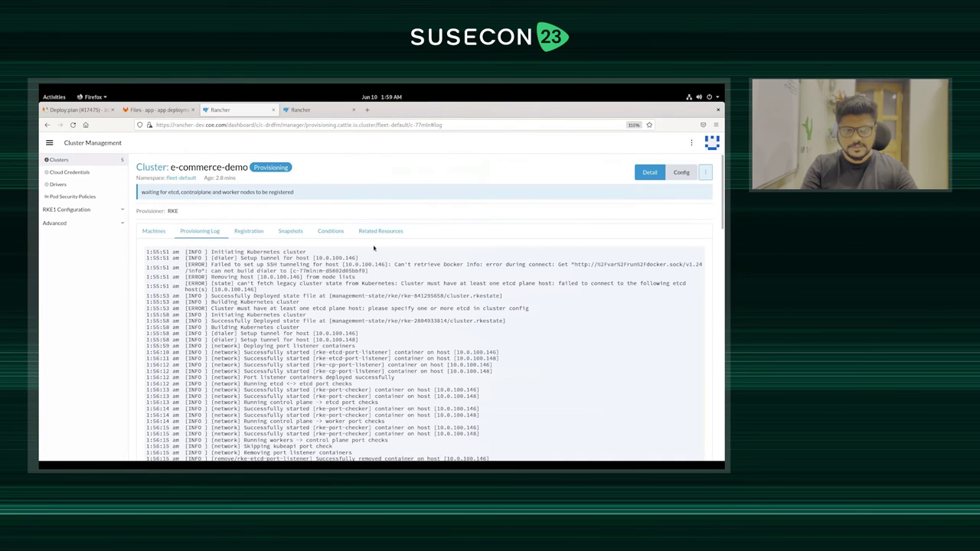
pyautogui.click(148, 231)
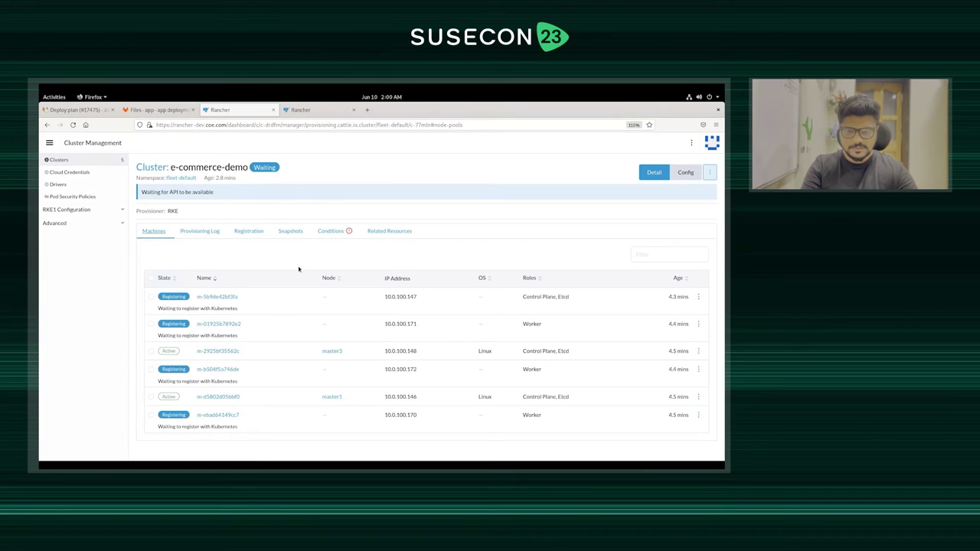
pyautogui.click(329, 278)
pyautogui.click(328, 279)
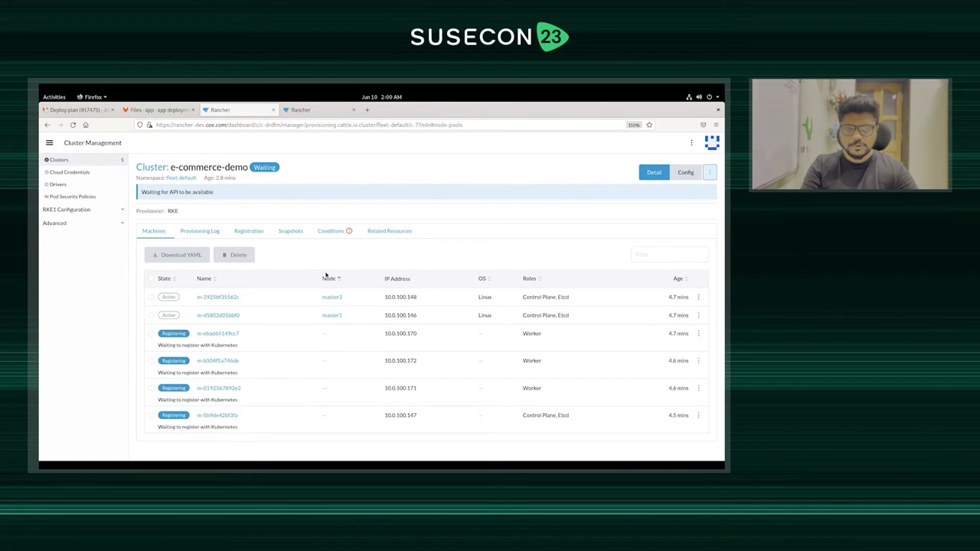
pyautogui.click(325, 280)
pyautogui.click(324, 281)
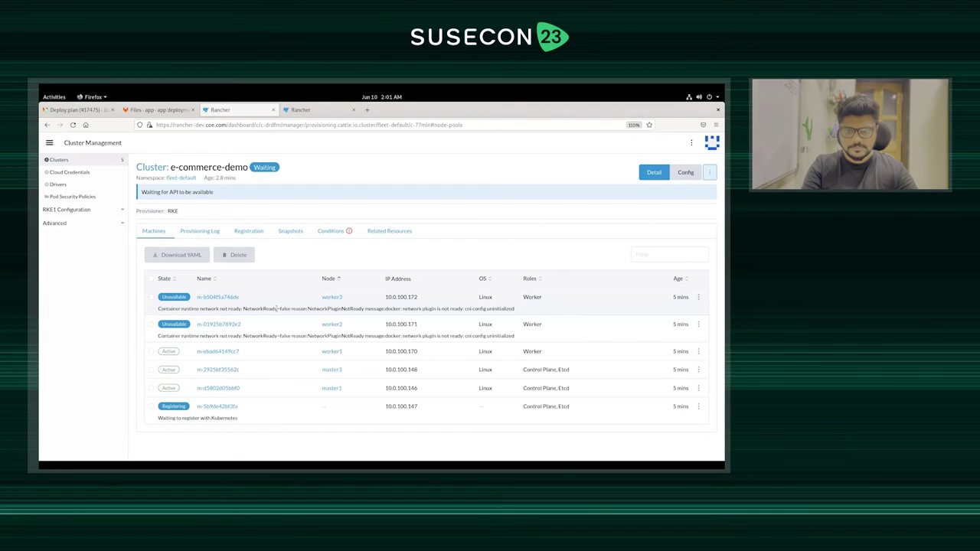
pyautogui.click(329, 278)
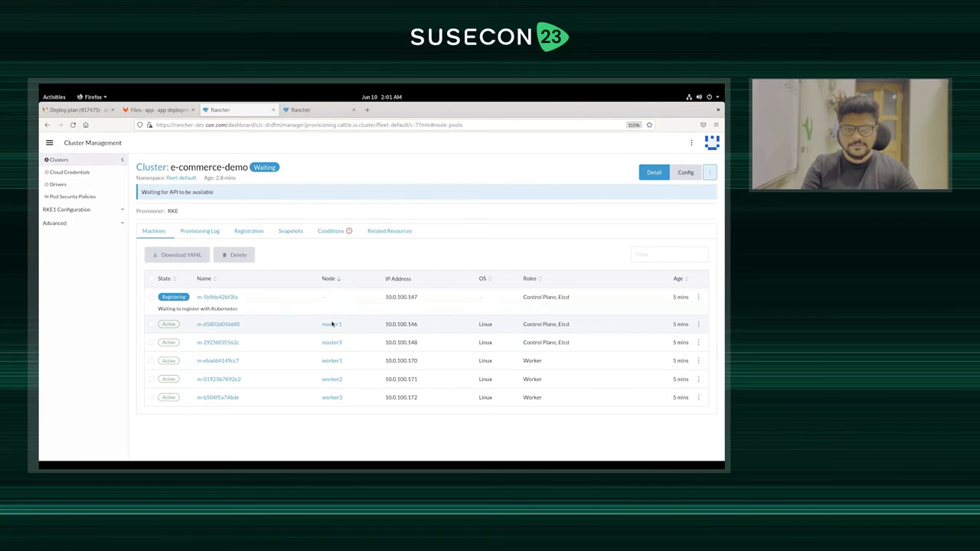
# Examine the roles of the machine at 10.0.100.147 and the cluster's status, leaving no machine selected.
pyautogui.tripleClick(554, 296)
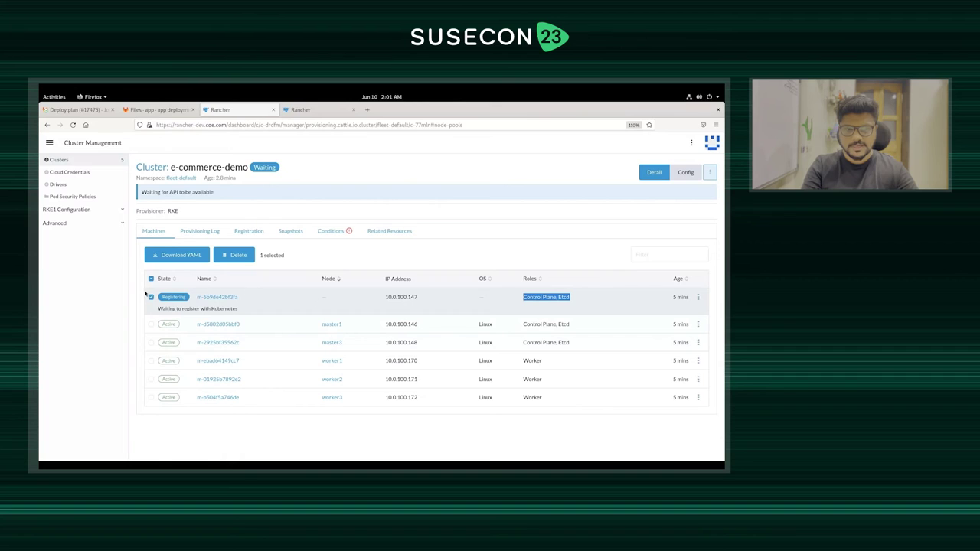
pyautogui.click(199, 291)
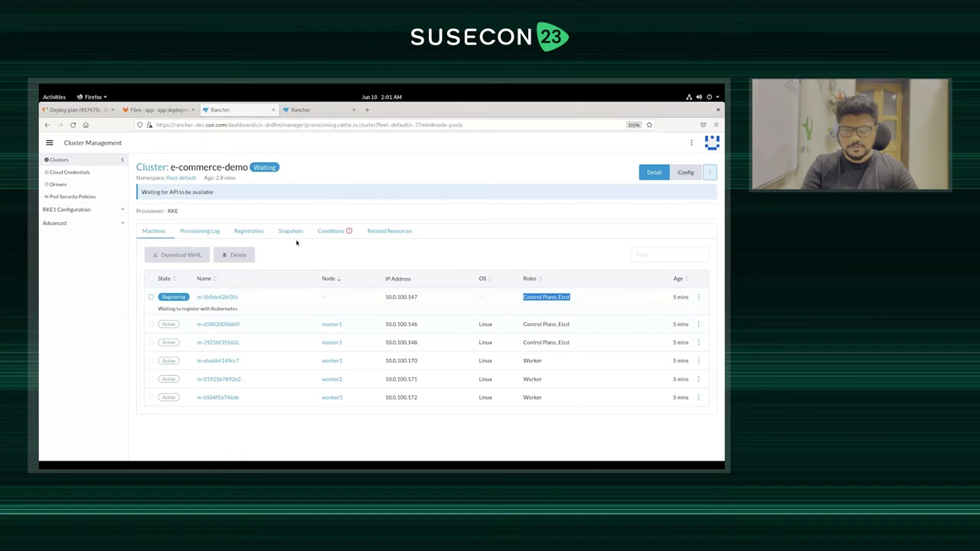
pyautogui.tripleClick(270, 164)
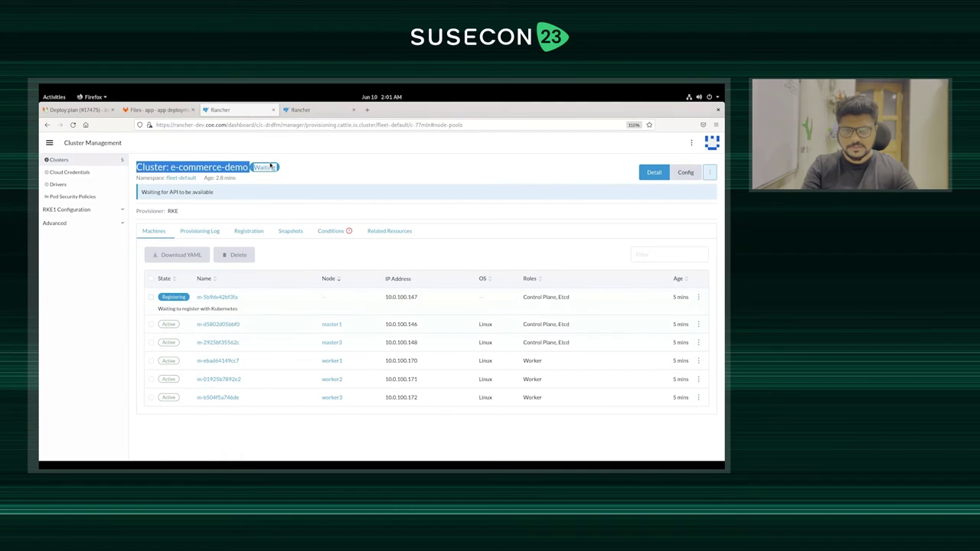
pyautogui.click(352, 172)
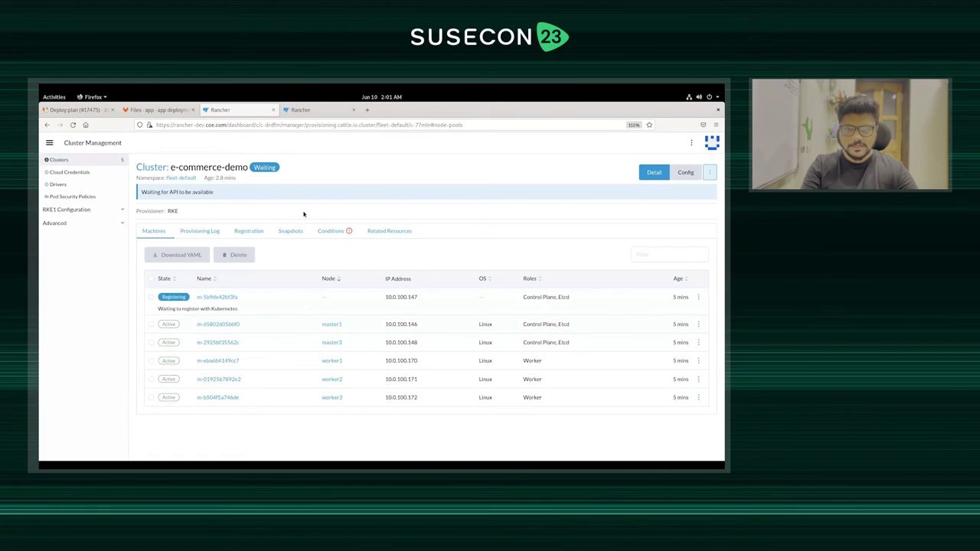
# Check e-commerce-demo in the list of clusters and reopen its machines.
pyautogui.click(49, 159)
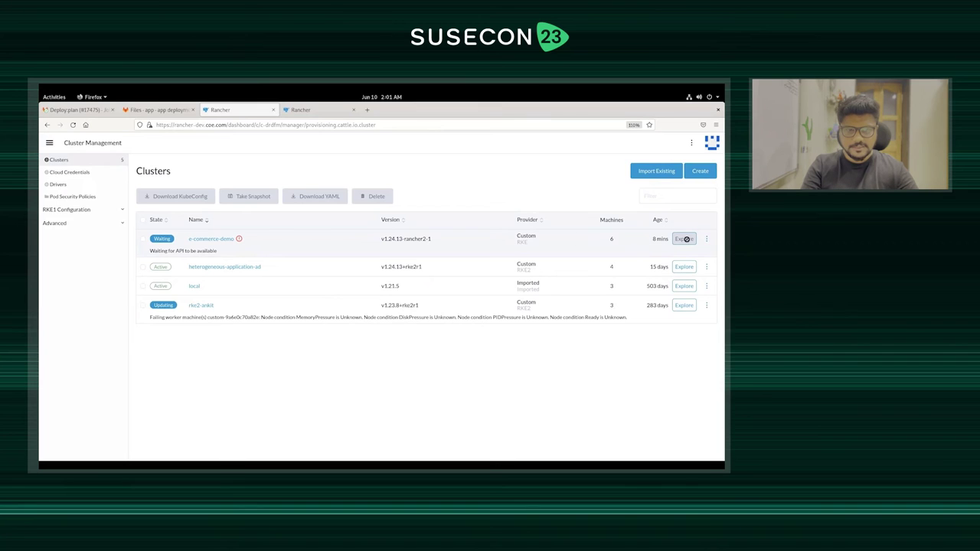
pyautogui.click(215, 240)
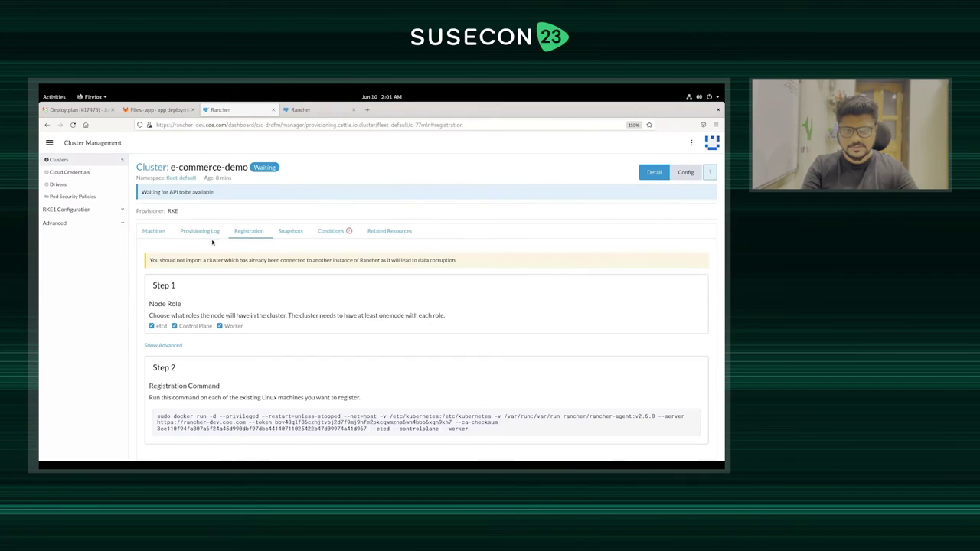
pyautogui.click(158, 231)
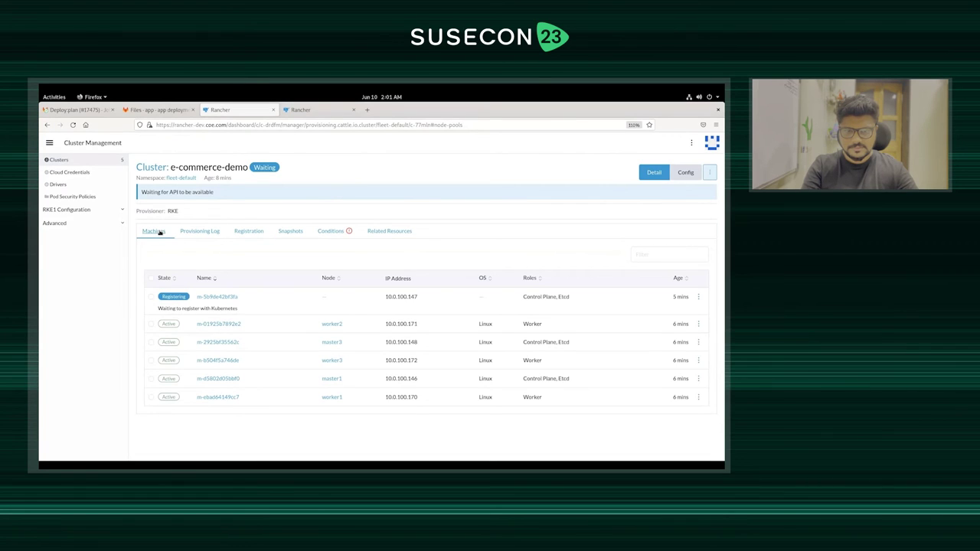
# Look through the provisioning log, registration and snapshots of e-commerce-demo and return to its machines.
pyautogui.click(208, 231)
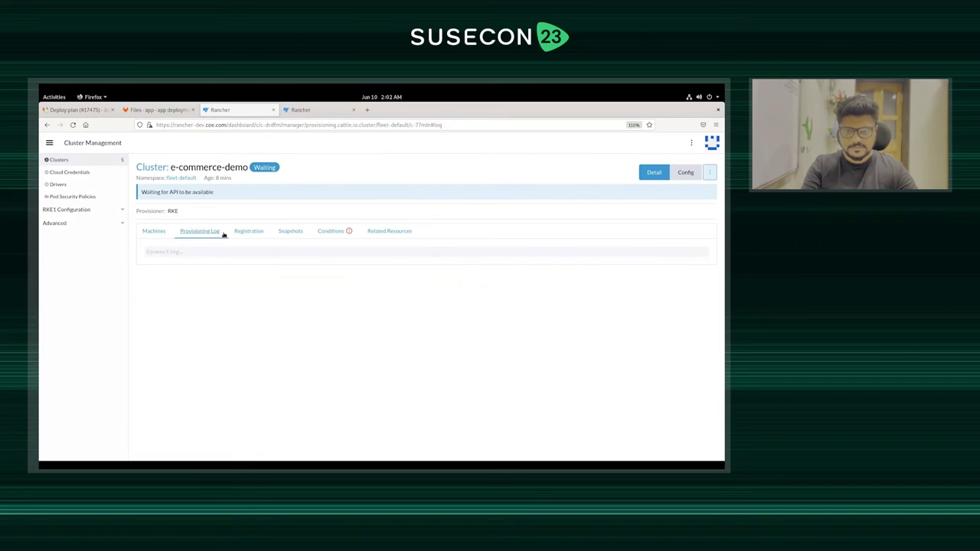
pyautogui.click(248, 231)
pyautogui.click(290, 231)
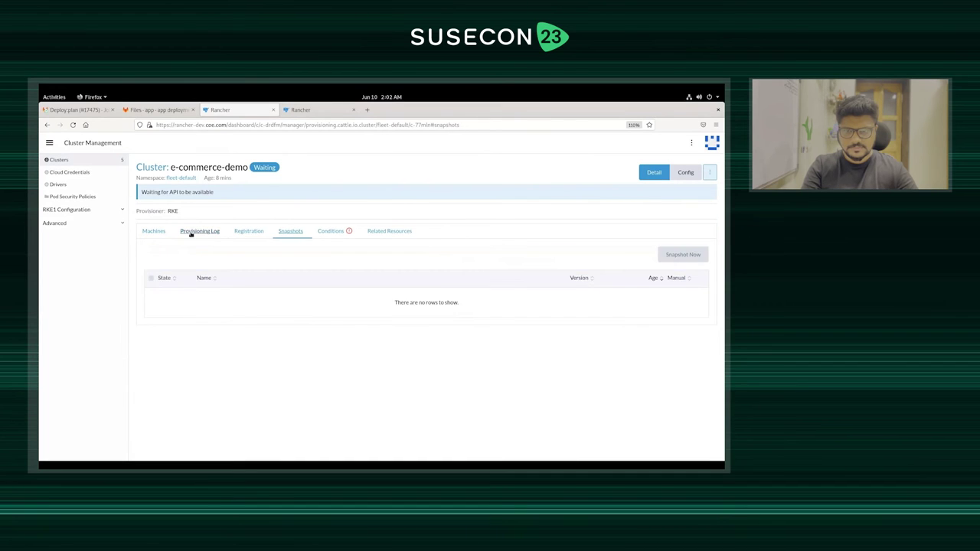
pyautogui.click(198, 231)
pyautogui.click(158, 232)
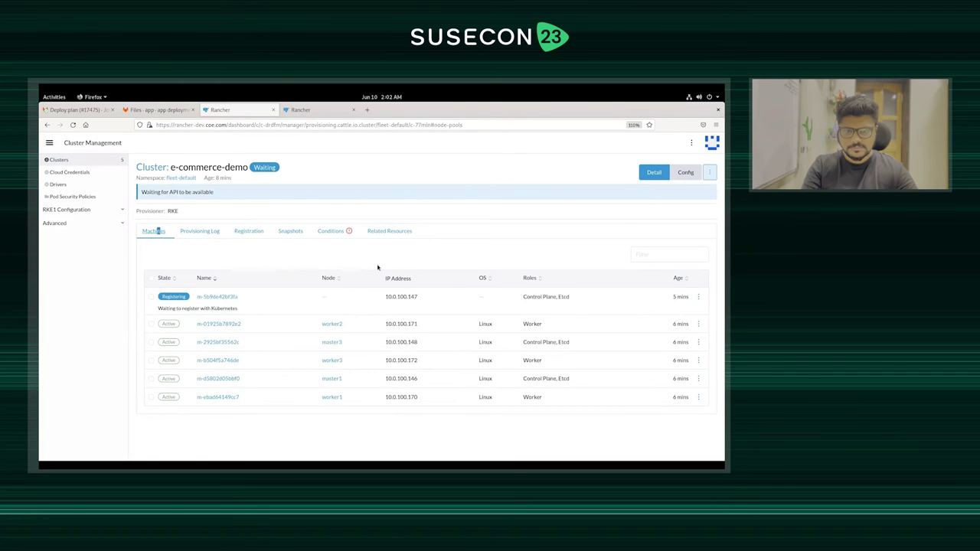
# Highlight the roles of the machine at 10.0.100.147 and compare the cluster's machines with the virtual machines on harvester-cluster.
pyautogui.tripleClick(550, 296)
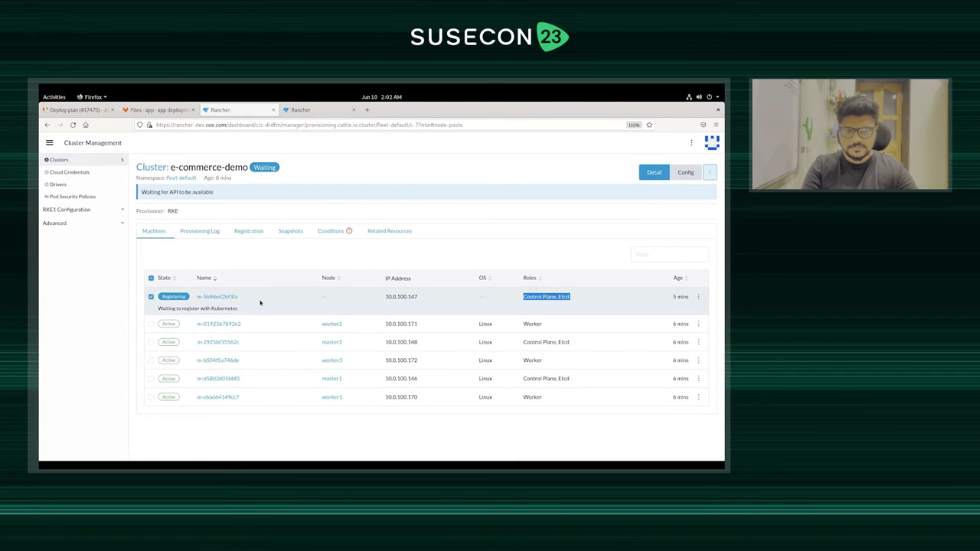
pyautogui.click(151, 296)
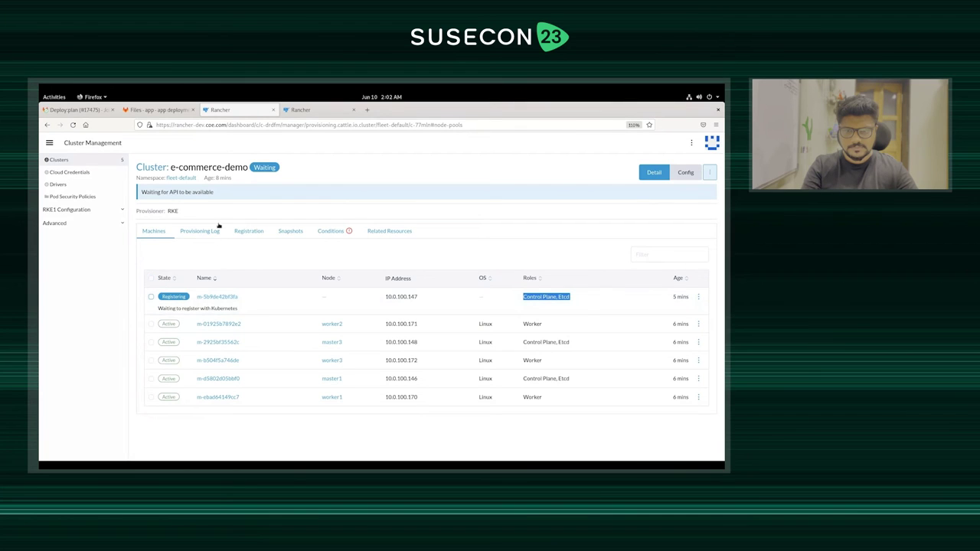
pyautogui.click(322, 115)
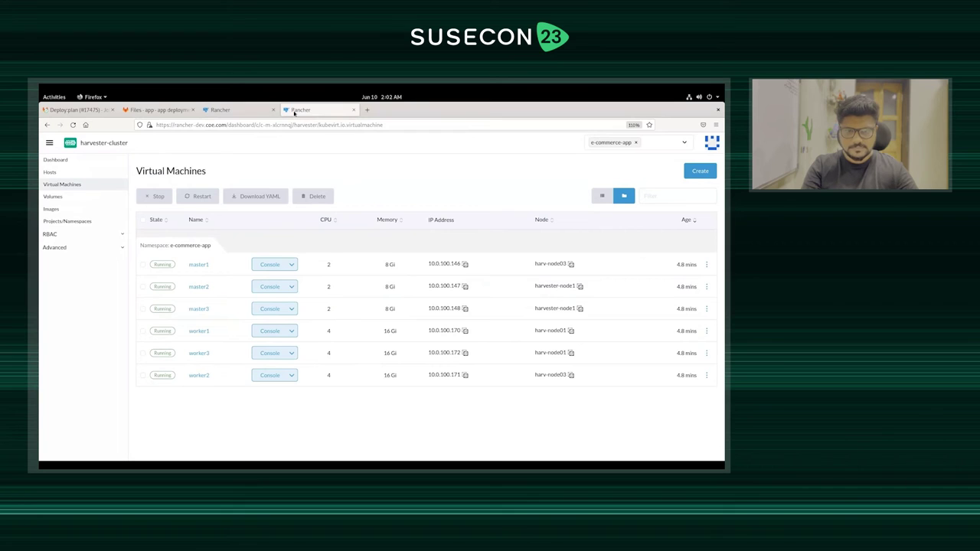
pyautogui.click(241, 115)
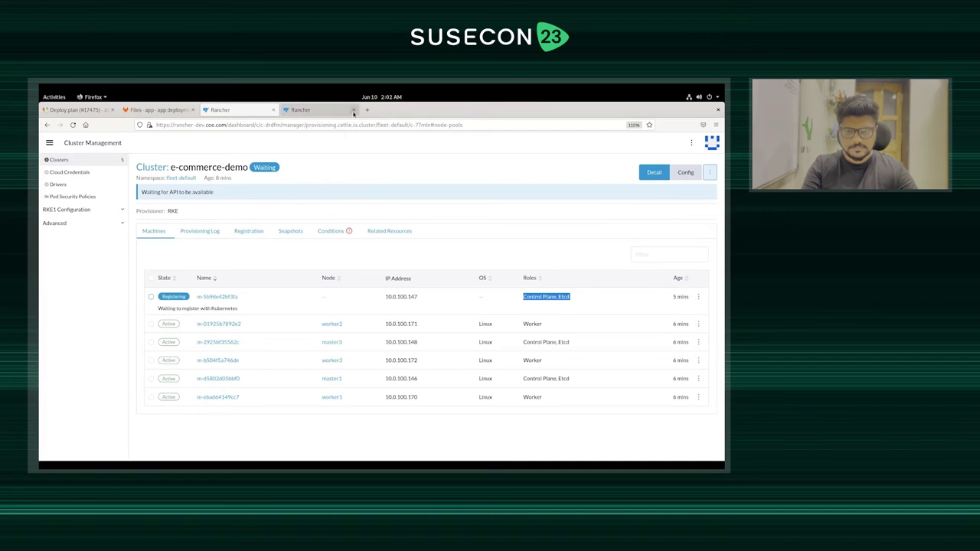
pyautogui.click(329, 111)
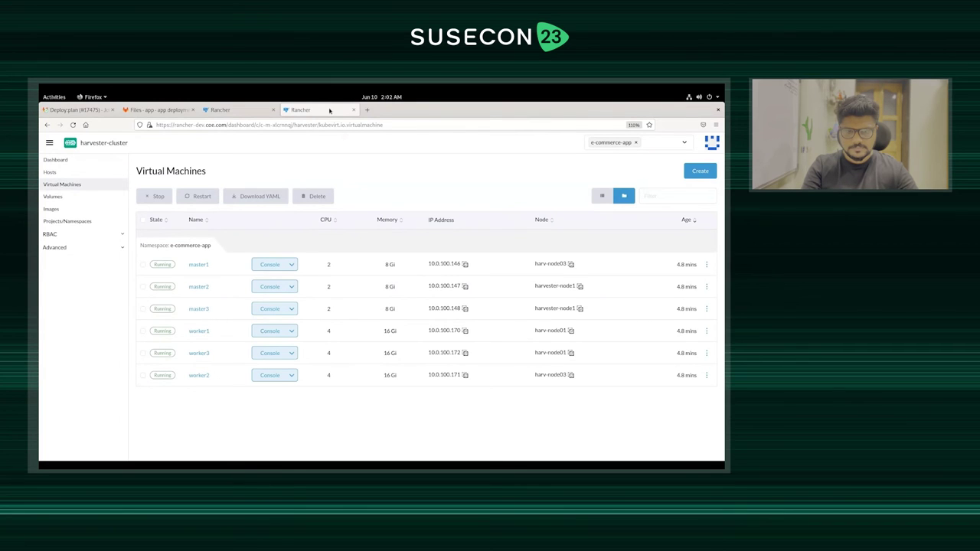
# Compare the cluster's machines with the virtual machines on harvester-cluster and open the details of the machine at 10.0.100.147.
pyautogui.click(240, 112)
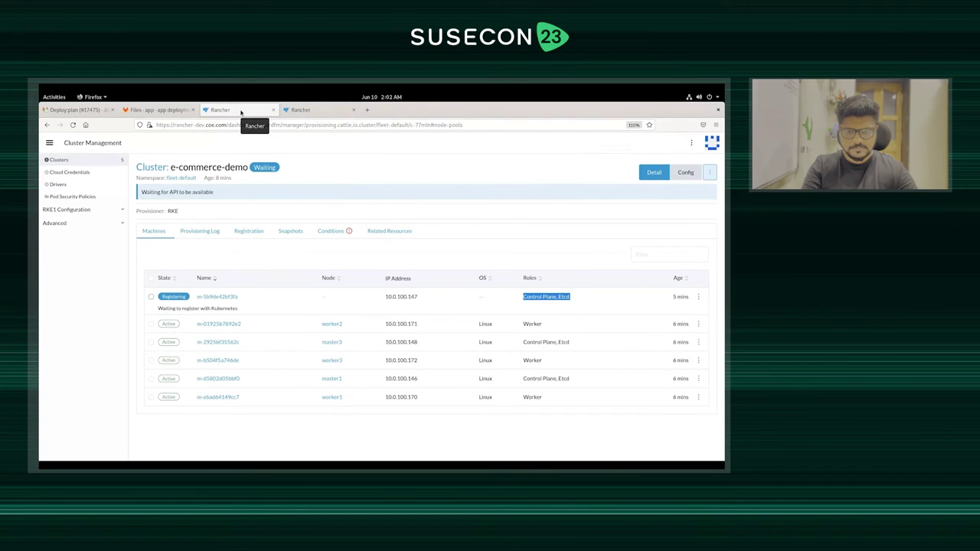
pyautogui.click(300, 110)
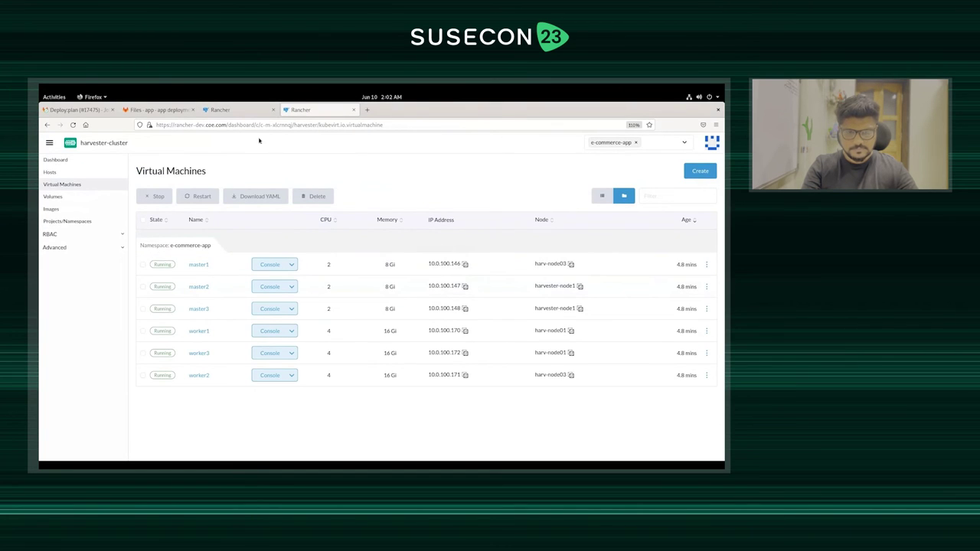
pyautogui.click(237, 112)
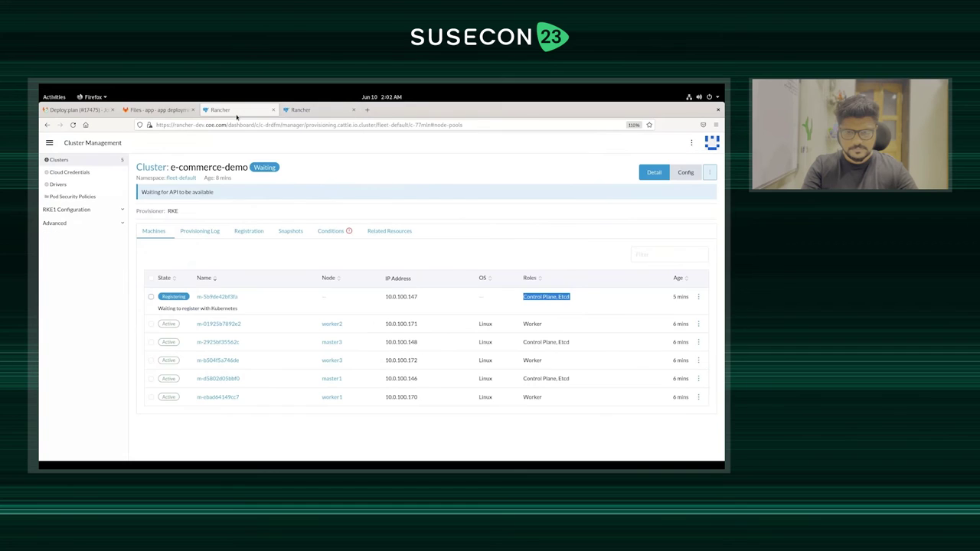
pyautogui.click(224, 298)
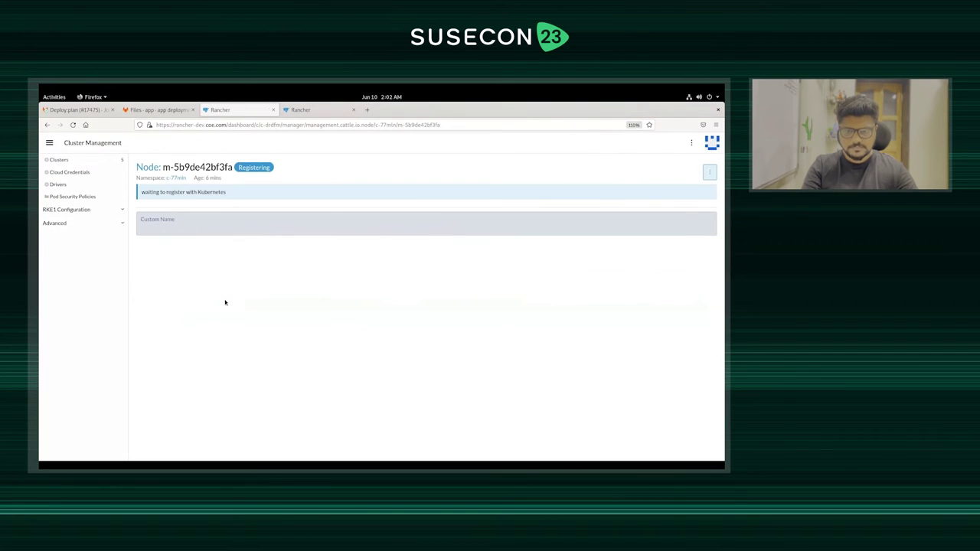
# Return to the list of clusters and check the actions available for e-commerce-demo.
pyautogui.click(77, 161)
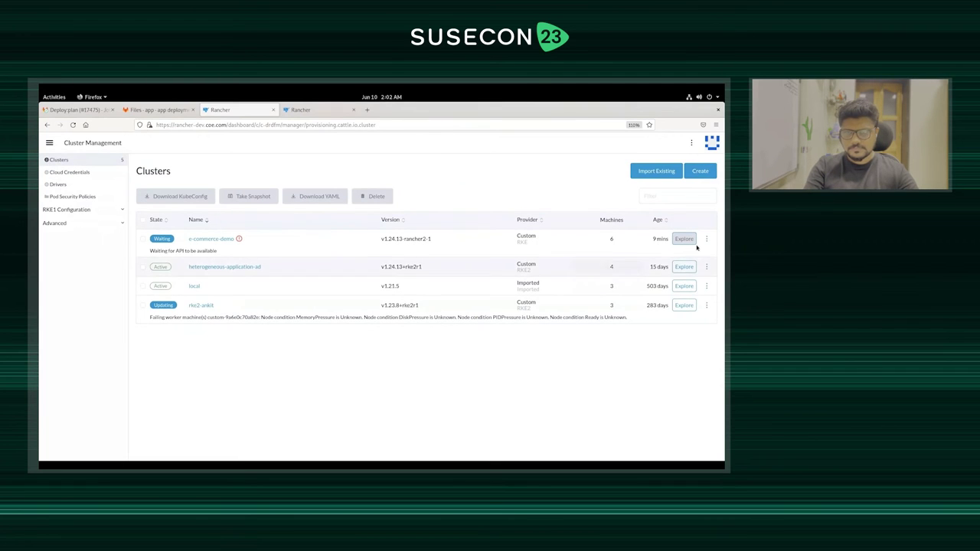
pyautogui.click(706, 239)
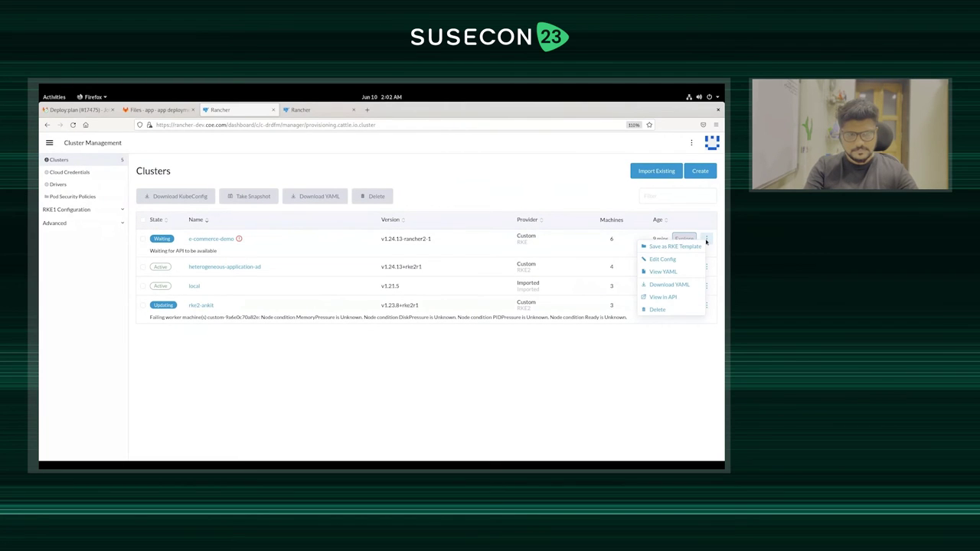
pyautogui.click(534, 377)
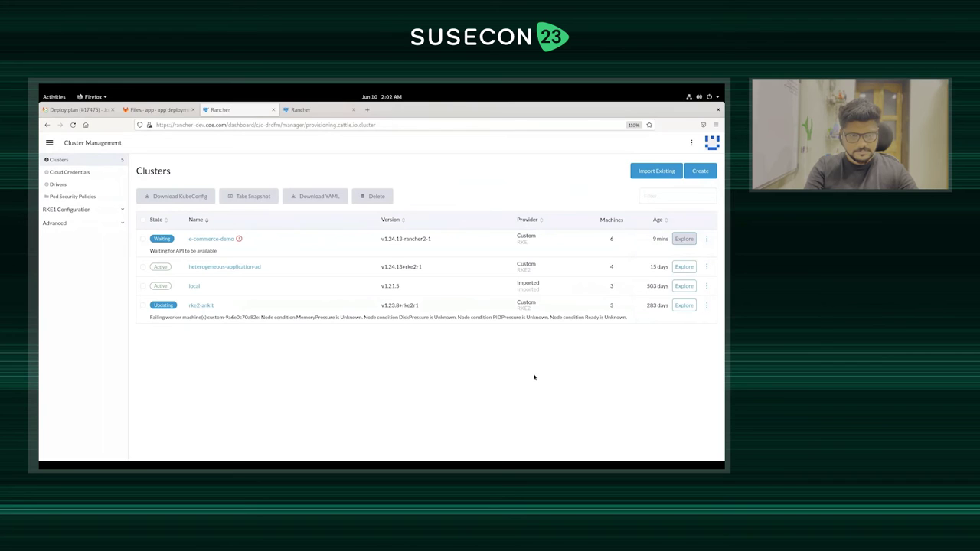
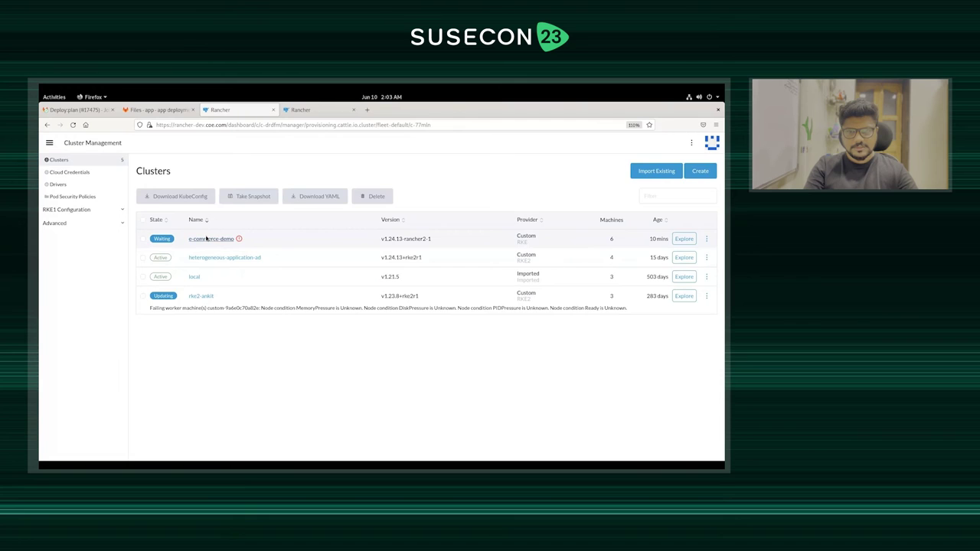
# Check the machines of e-commerce-demo, highlight the cluster's name and status, and return to the list of clusters.
pyautogui.click(153, 230)
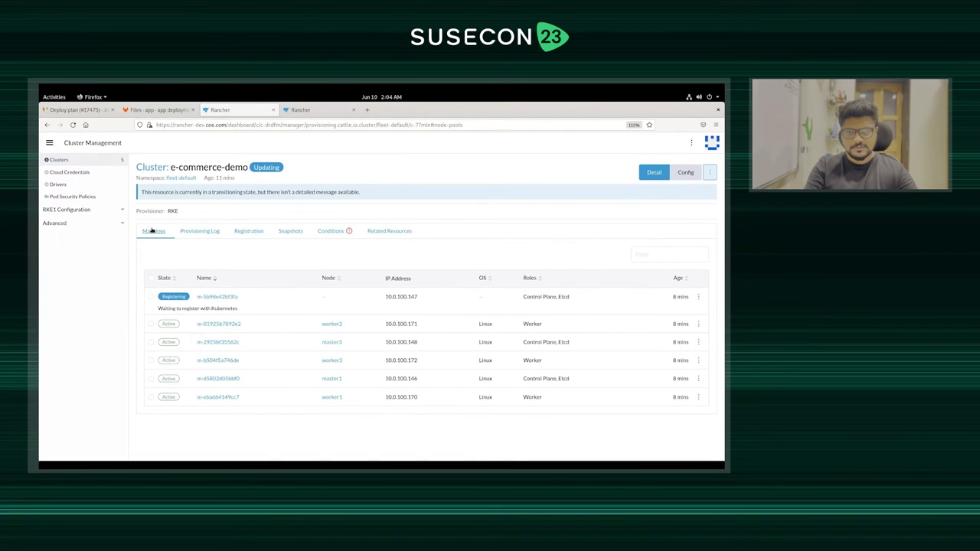
pyautogui.tripleClick(256, 167)
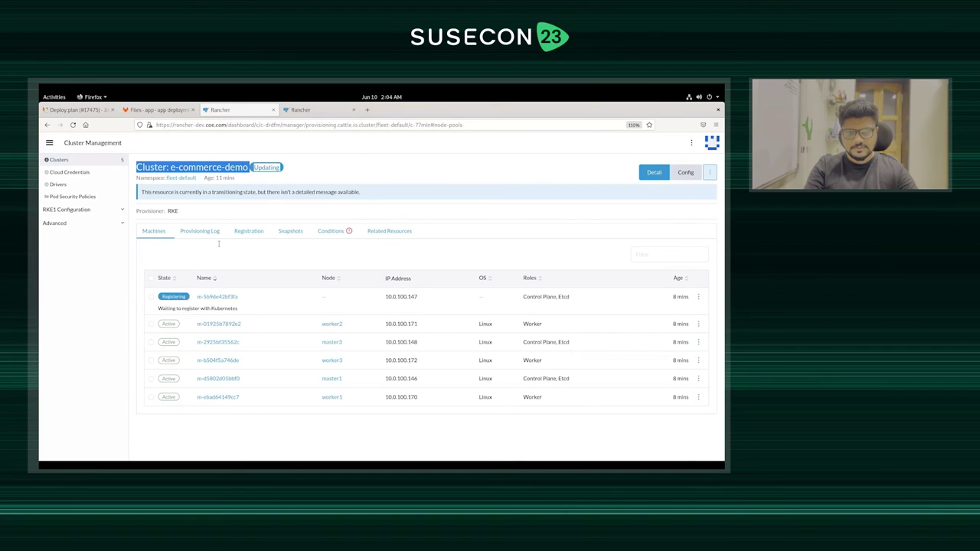
pyautogui.click(455, 184)
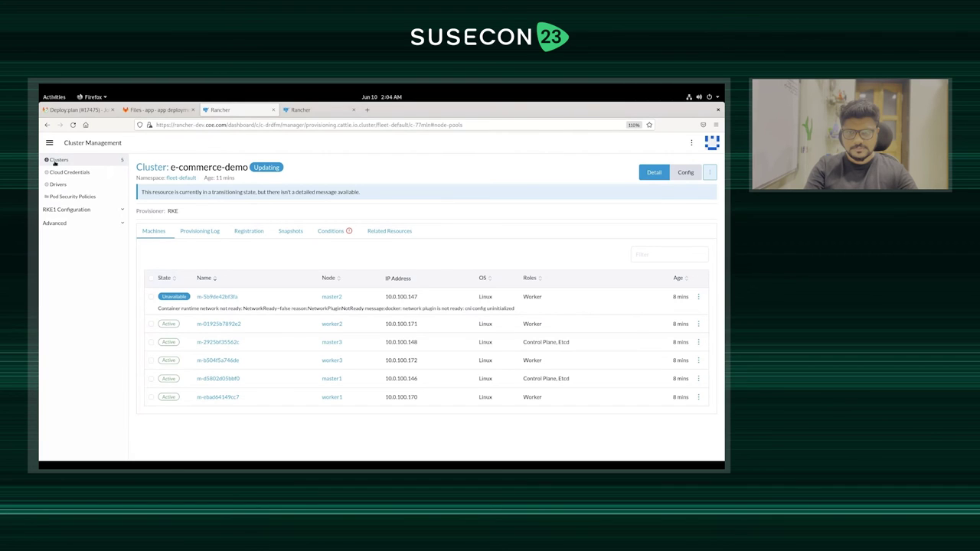
pyautogui.click(55, 162)
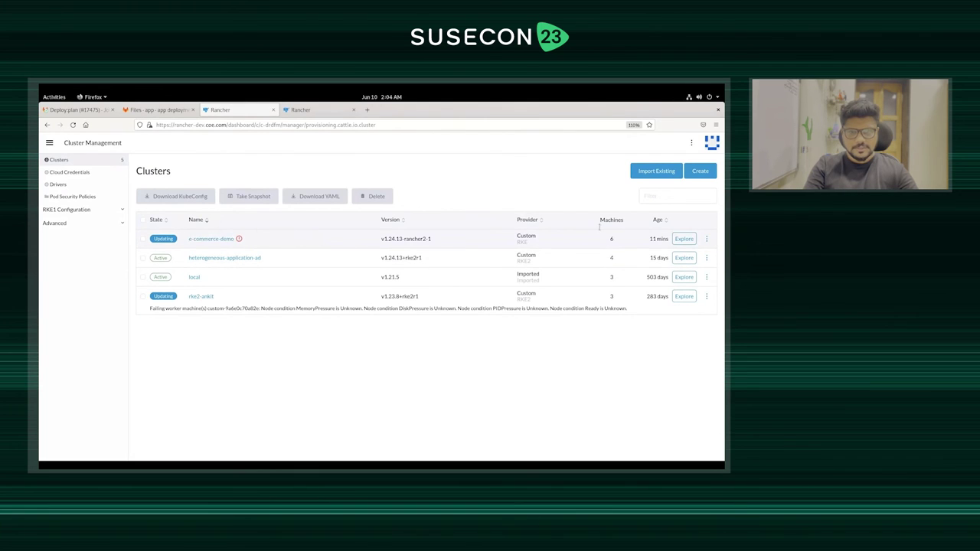
# Try to explore e-commerce-demo from the list of clusters, checking the Harvester virtual machines while it loads.
pyautogui.click(683, 239)
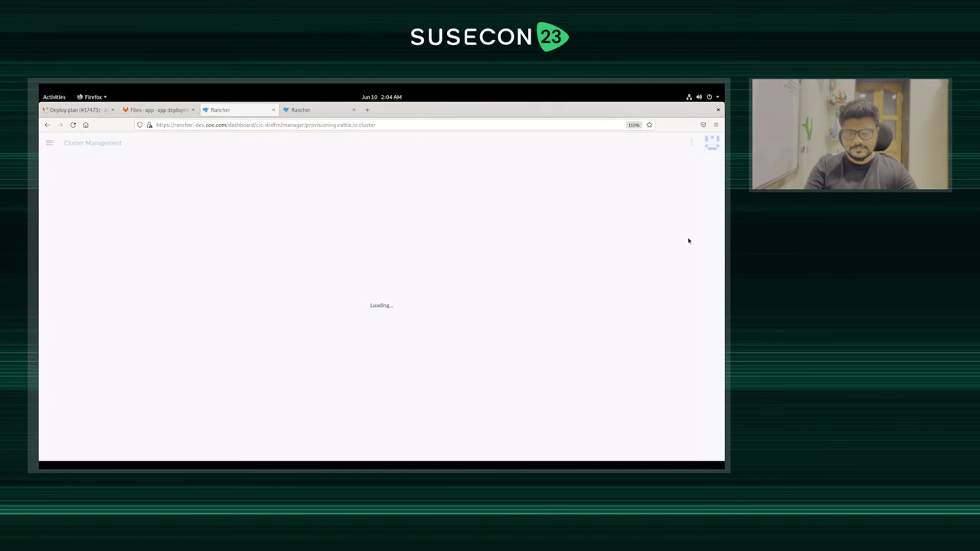
pyautogui.click(314, 113)
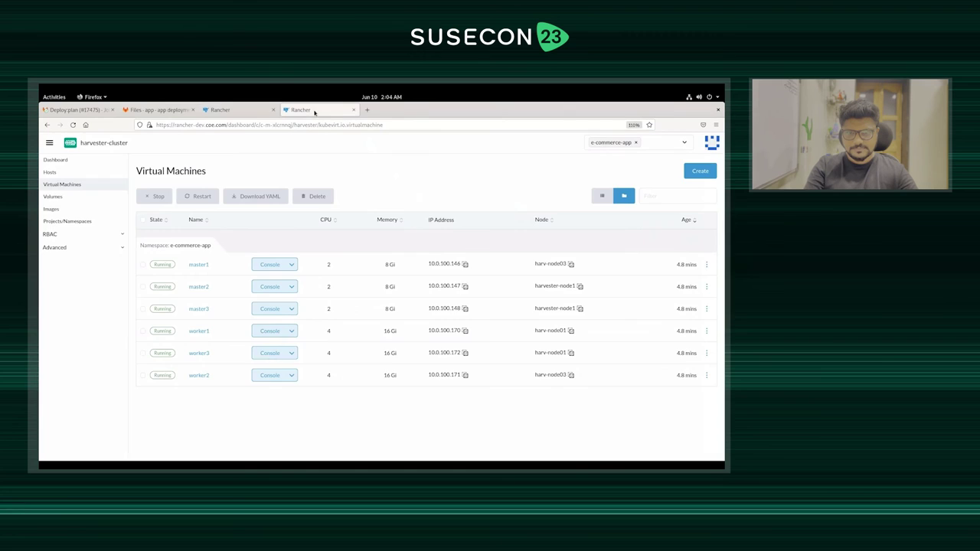
pyautogui.click(218, 110)
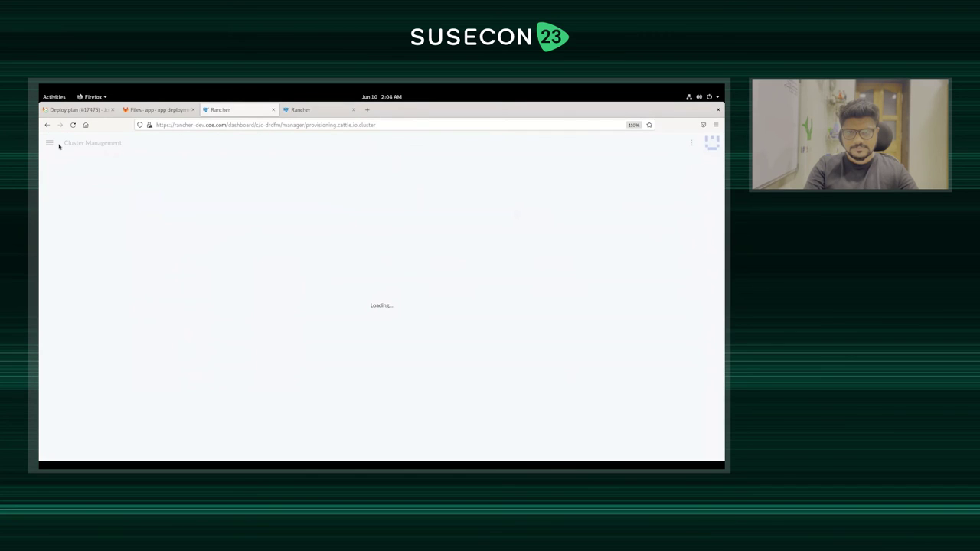
# Reload the Rancher page and open the e-commerce-demo dashboard from the home page's cluster list.
pyautogui.click(386, 124)
pyautogui.press('Return')
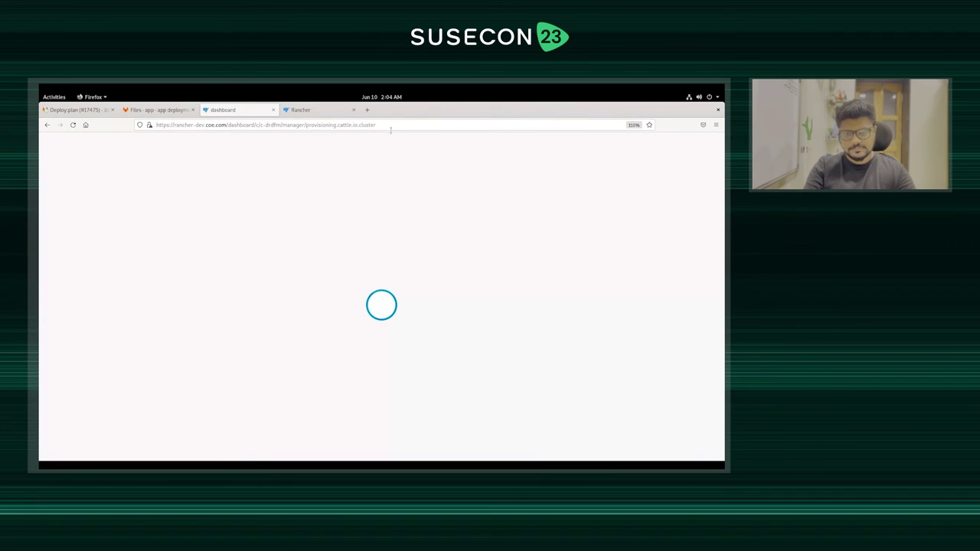
pyautogui.click(310, 111)
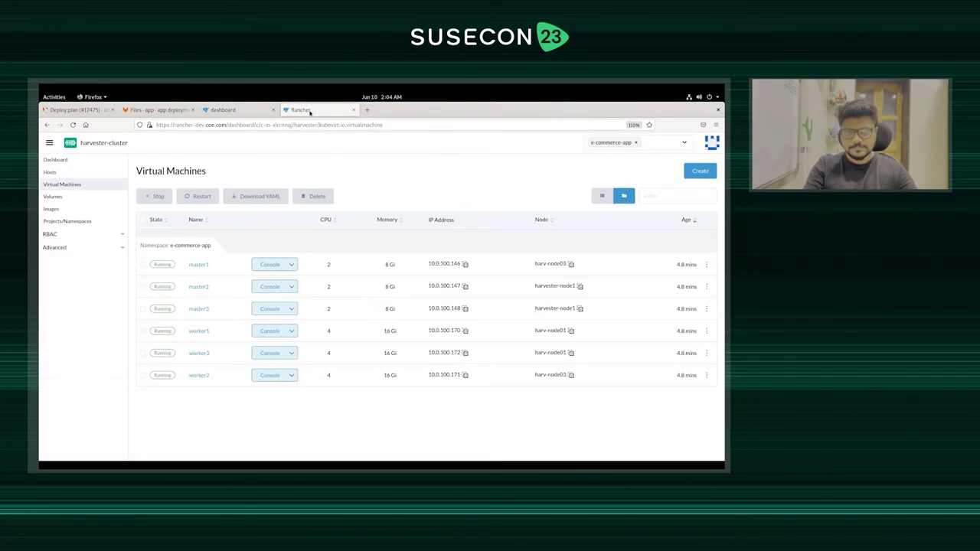
pyautogui.click(238, 113)
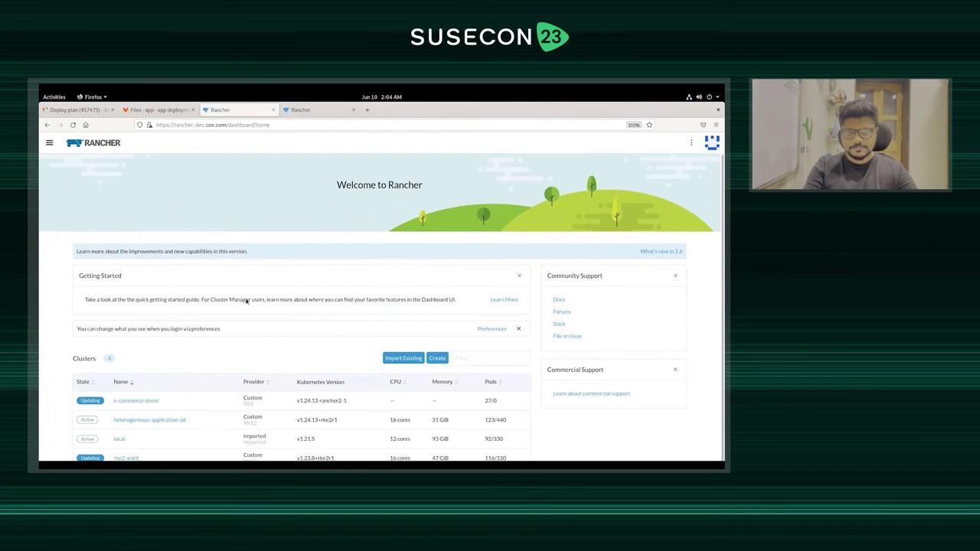
pyautogui.scroll(-1, 245, 304)
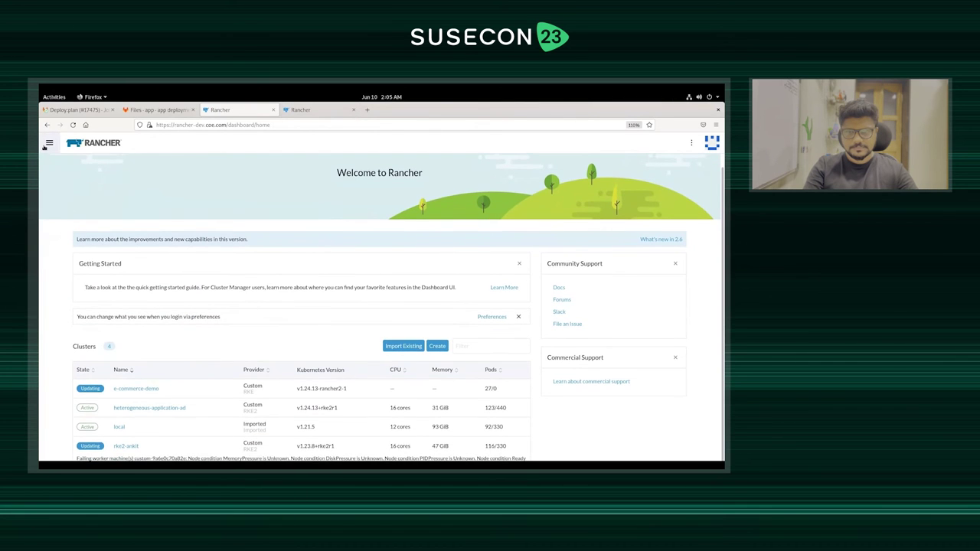
pyautogui.click(129, 388)
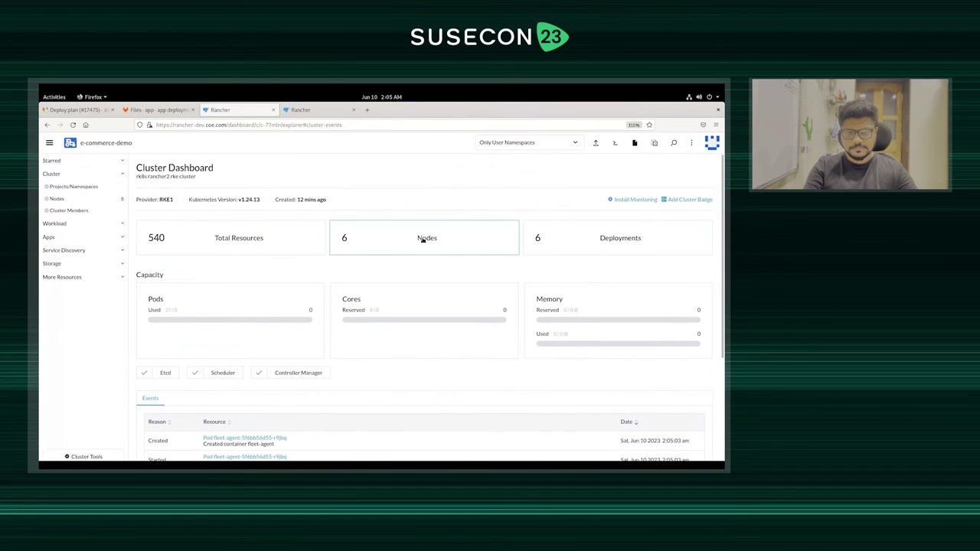
# Open the machines of e-commerce-demo in Cluster Management and sort them by role.
pyautogui.click(50, 145)
pyautogui.click(100, 277)
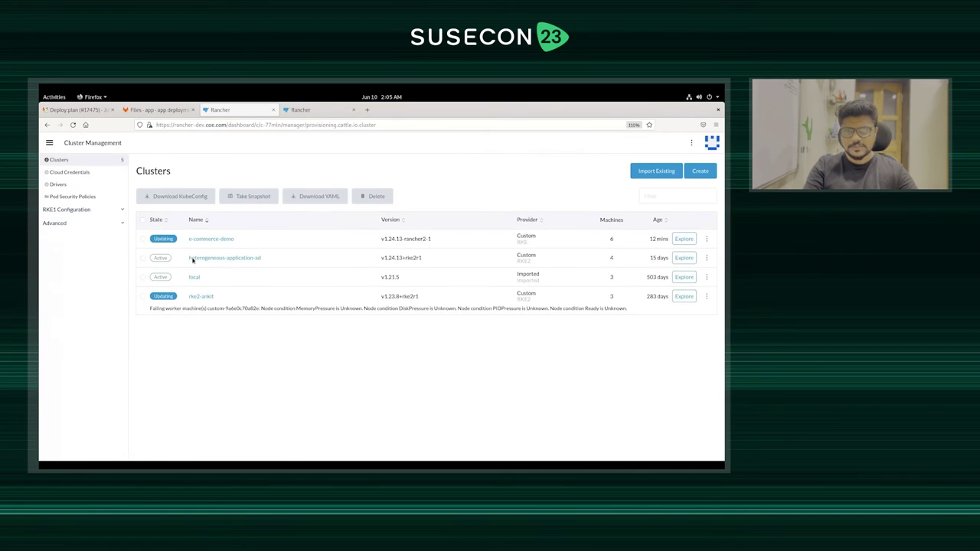
pyautogui.click(219, 240)
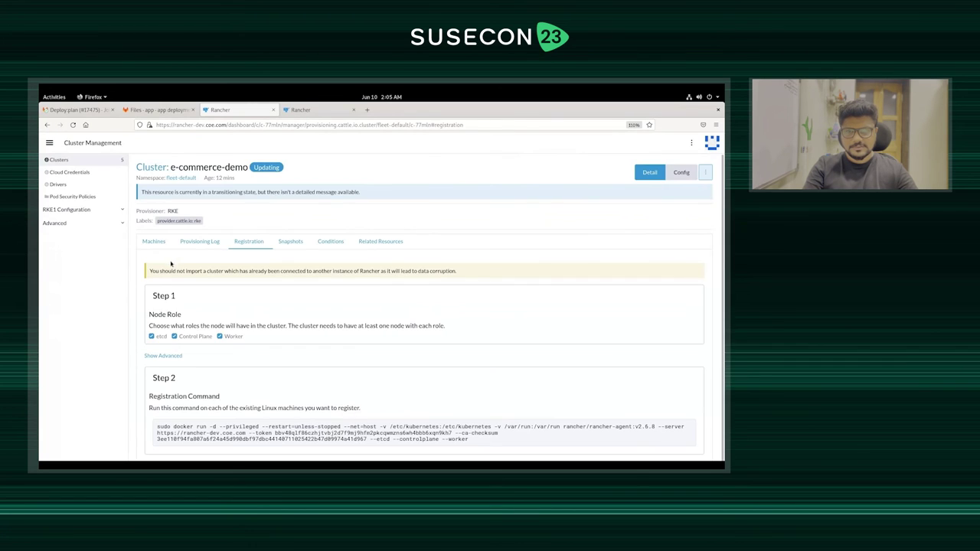
pyautogui.click(152, 241)
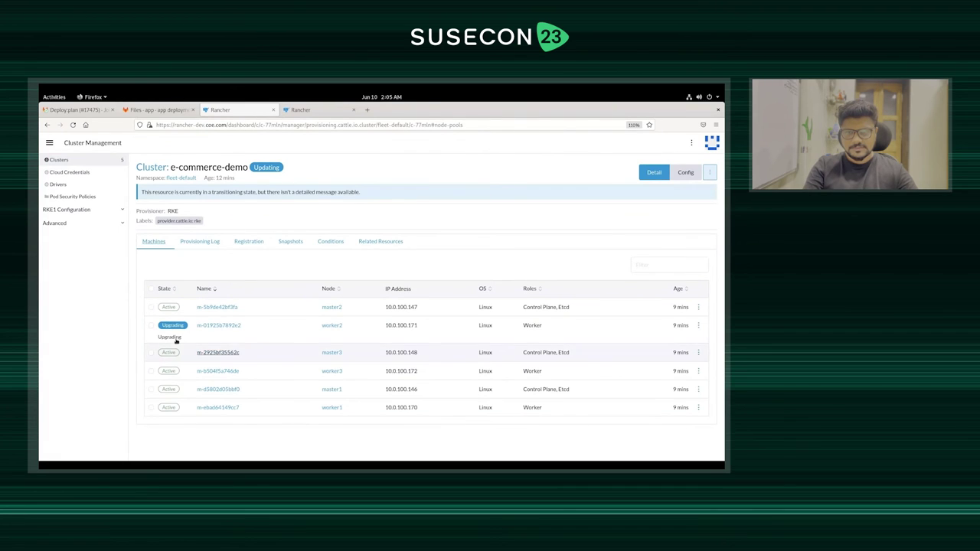
pyautogui.click(528, 288)
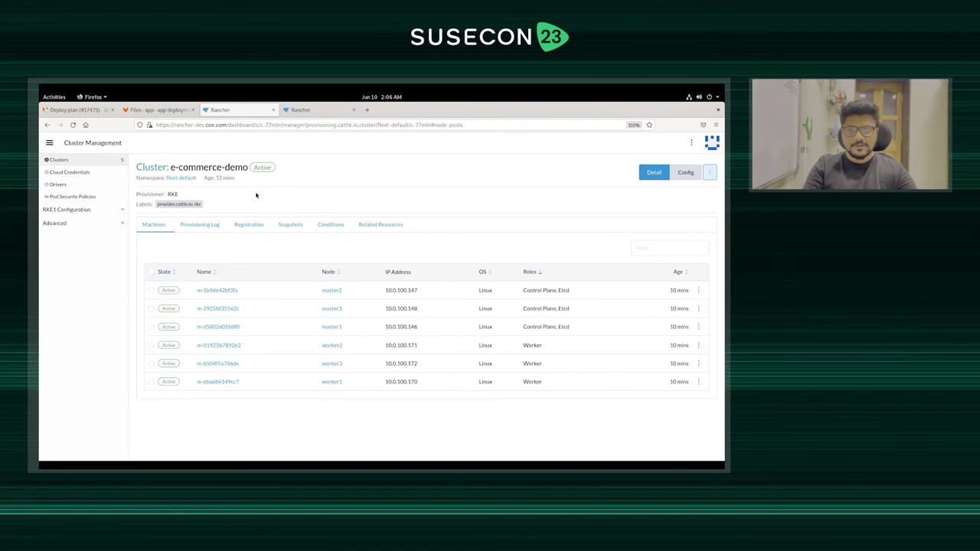
# Open the e-commerce-demo cluster dashboard and review its capacity, component health and events.
pyautogui.click(48, 143)
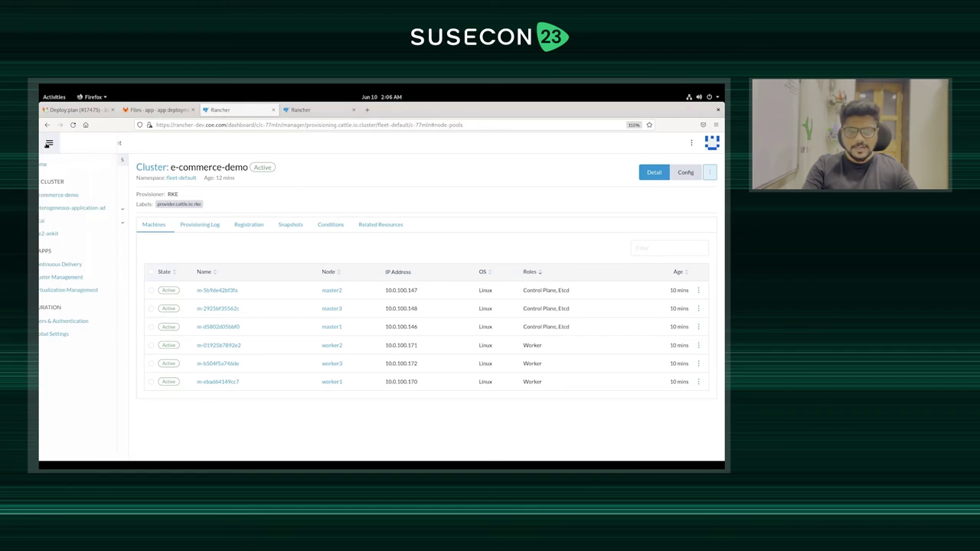
pyautogui.click(100, 197)
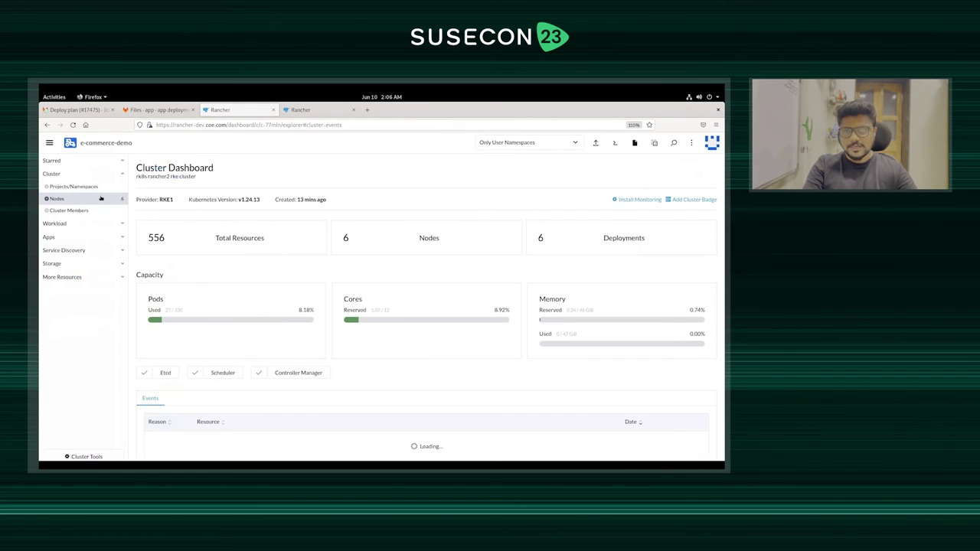
pyautogui.scroll(-5, 345, 298)
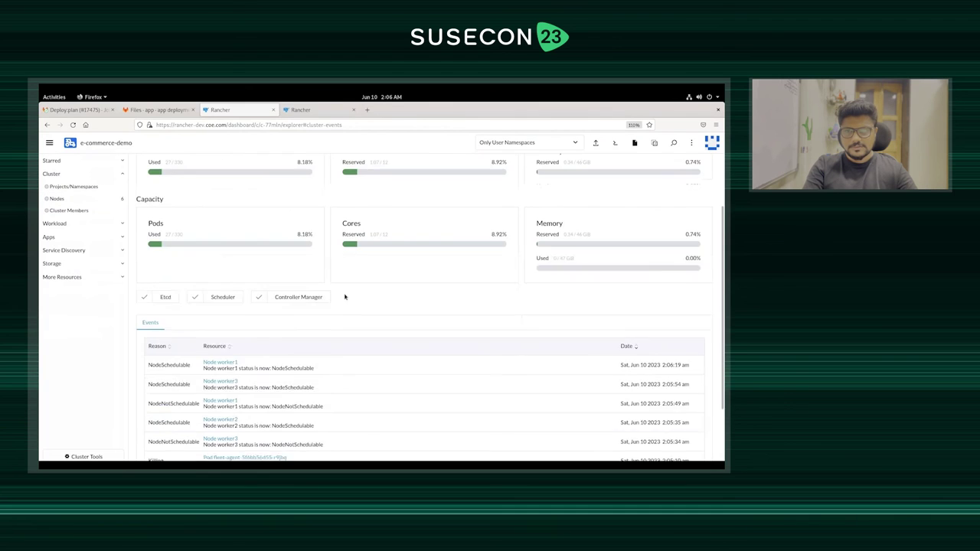
pyautogui.scroll(5, 345, 298)
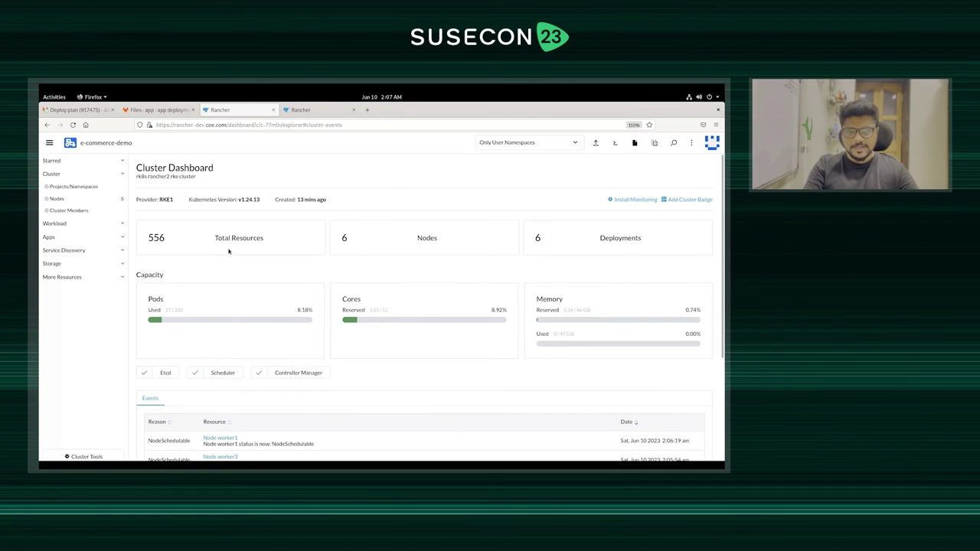
# Switch to the harvester rke terraform project in GitLab and run the addCert job in the Cert stage of pipeline #4636.
pyautogui.click(89, 111)
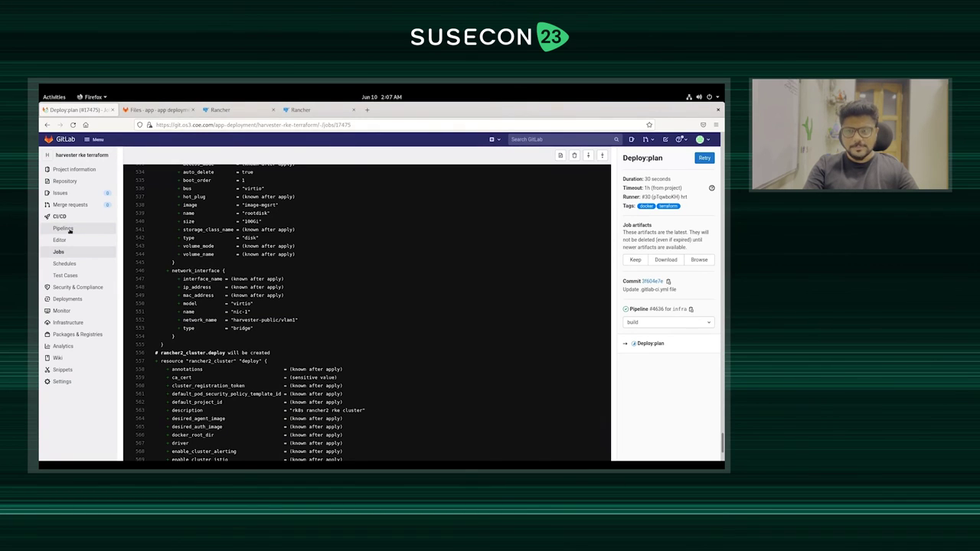
pyautogui.click(67, 229)
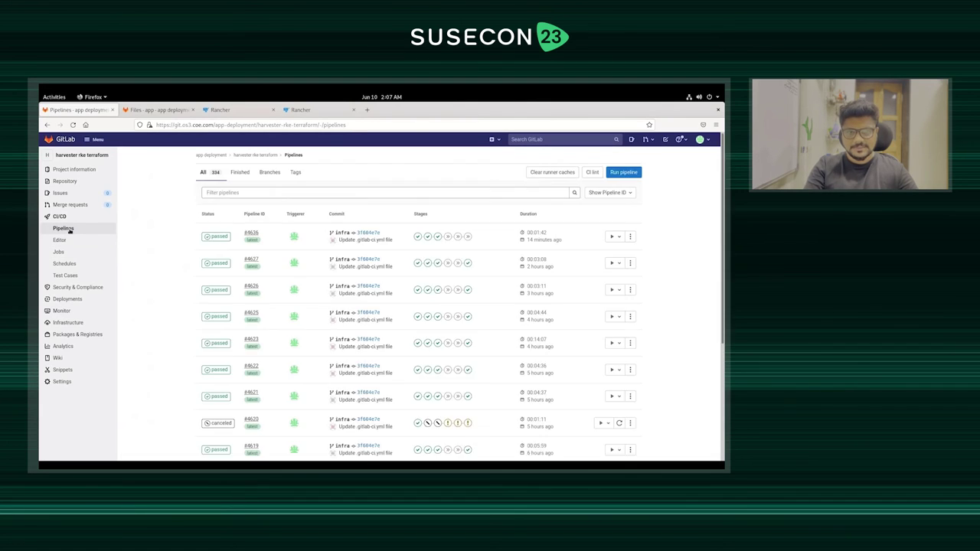
pyautogui.click(253, 233)
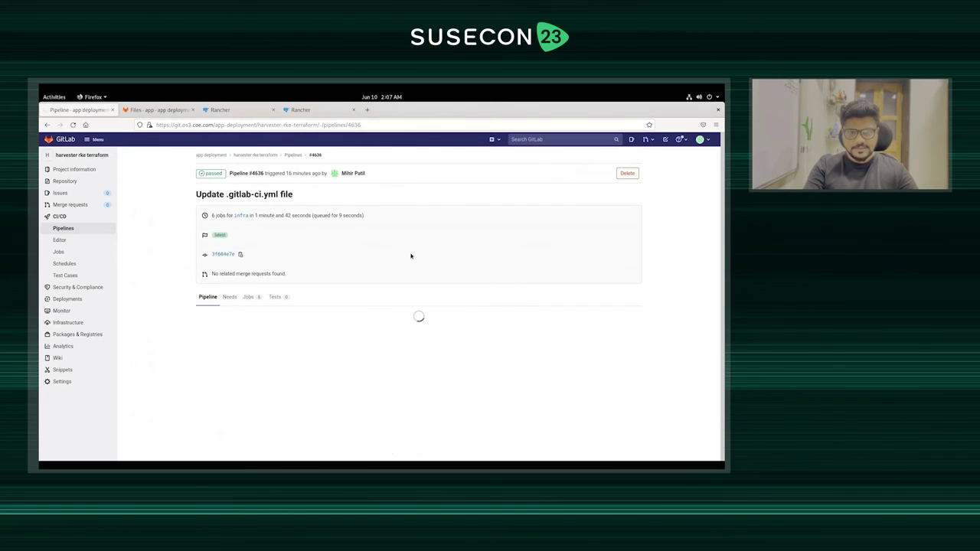
pyautogui.scroll(-1, 539, 264)
pyautogui.scroll(-1, 539, 264)
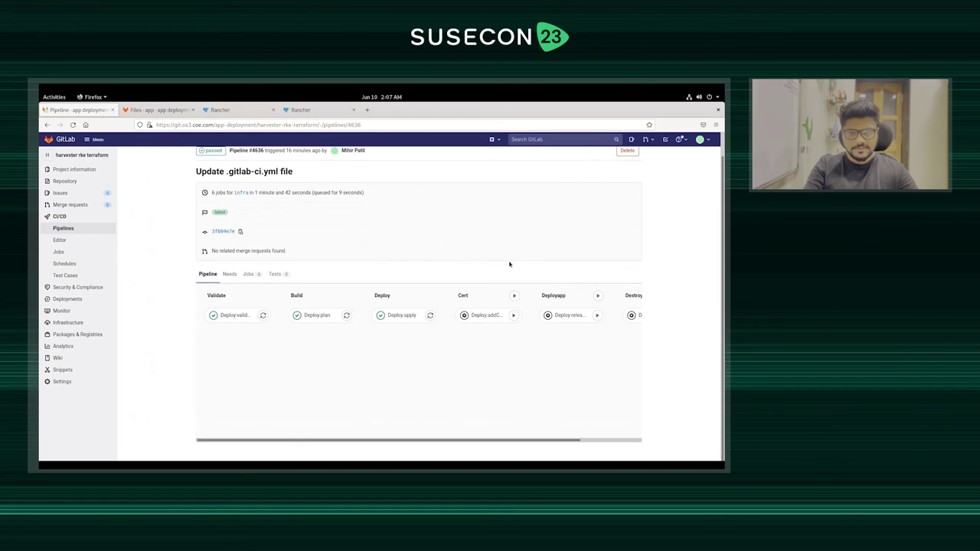
pyautogui.click(513, 315)
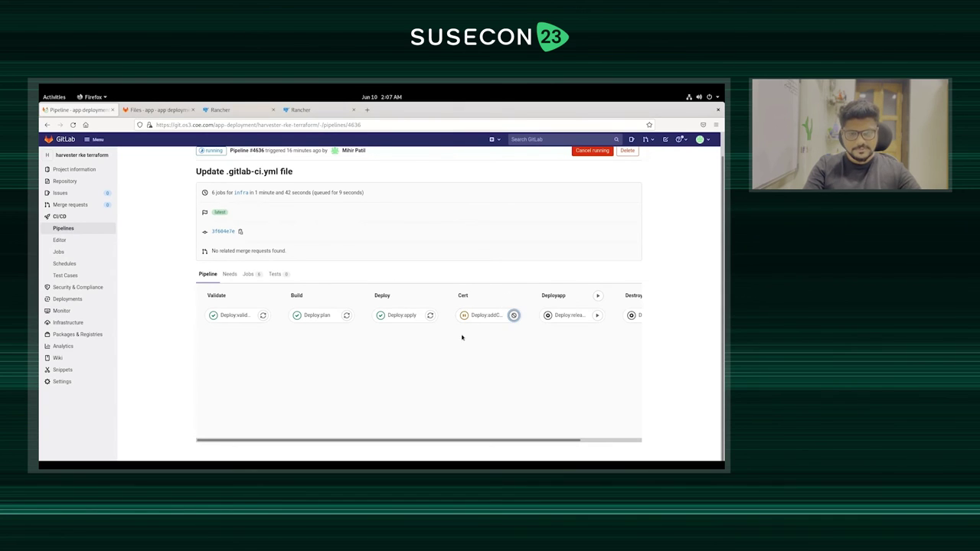
# Check the log of the Deploy:addCert job and return to the project's list of pipelines.
pyautogui.click(482, 317)
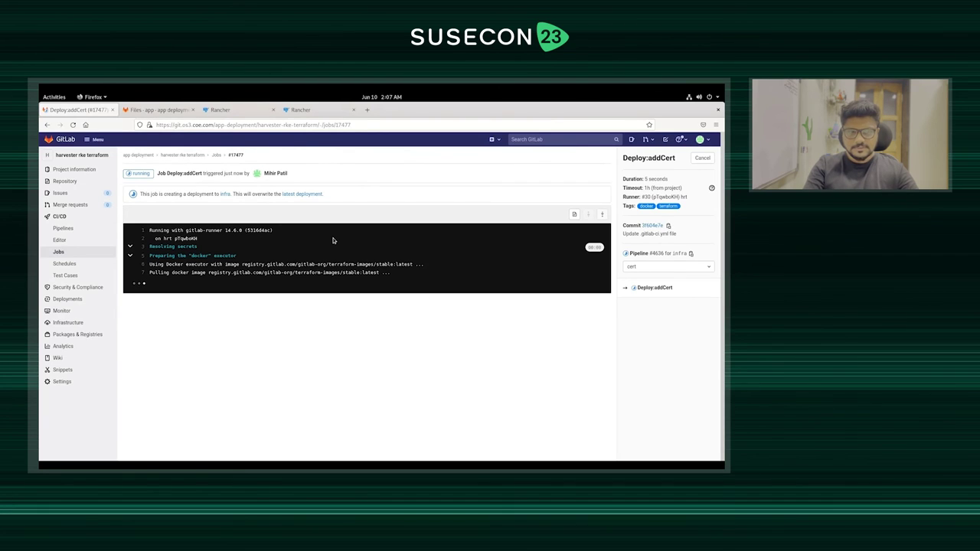
pyautogui.click(77, 232)
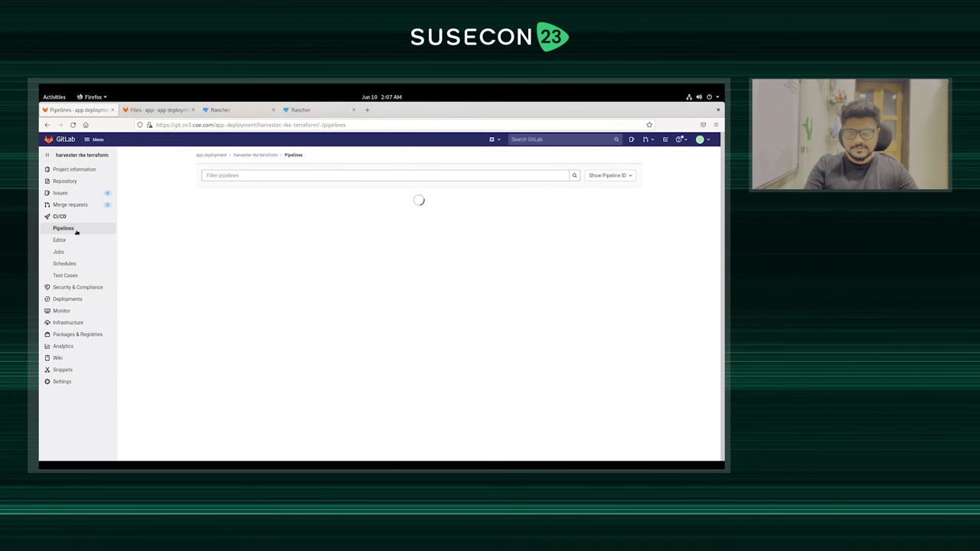
# Review the log of the Deploy:addCert job in pipeline #4636 again and return to the project's list of pipelines.
pyautogui.click(256, 233)
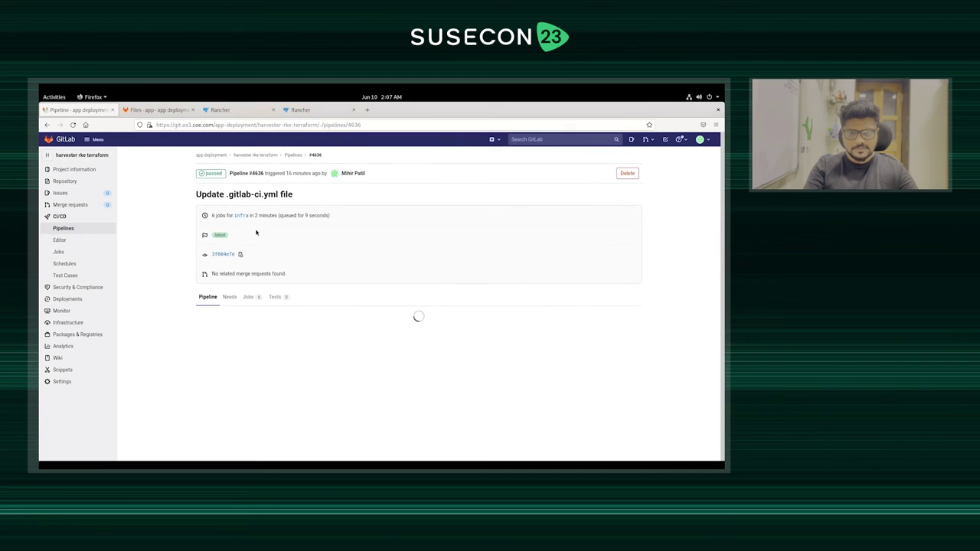
pyautogui.scroll(-1, 459, 291)
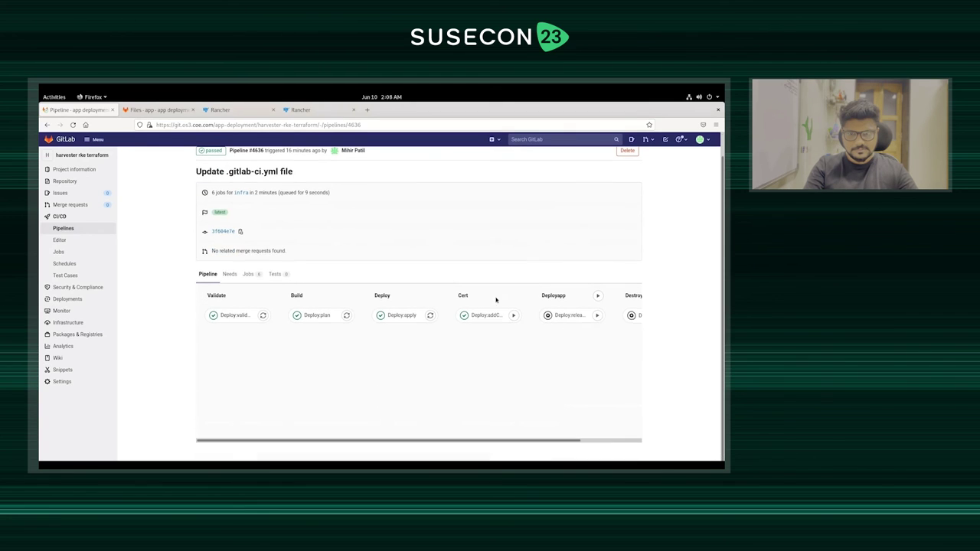
pyautogui.click(486, 316)
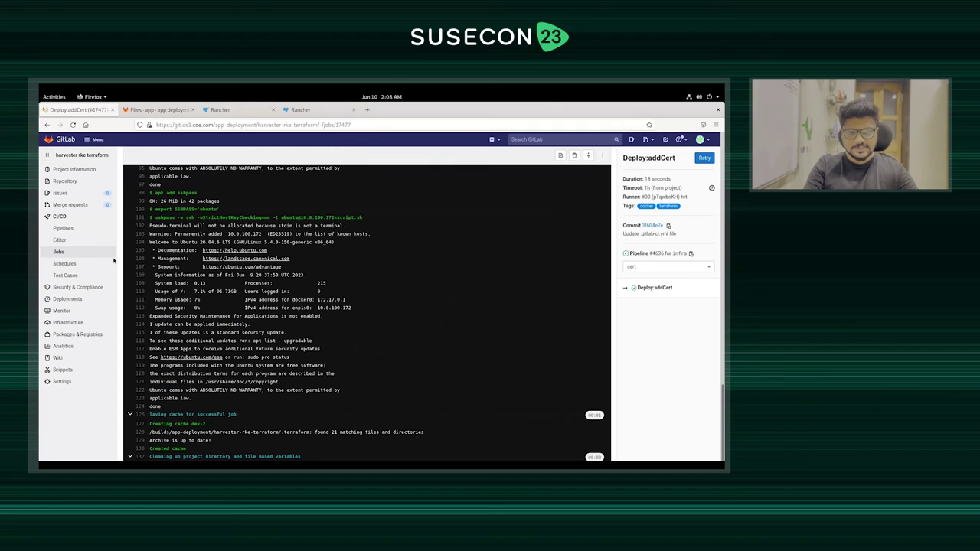
pyautogui.click(78, 229)
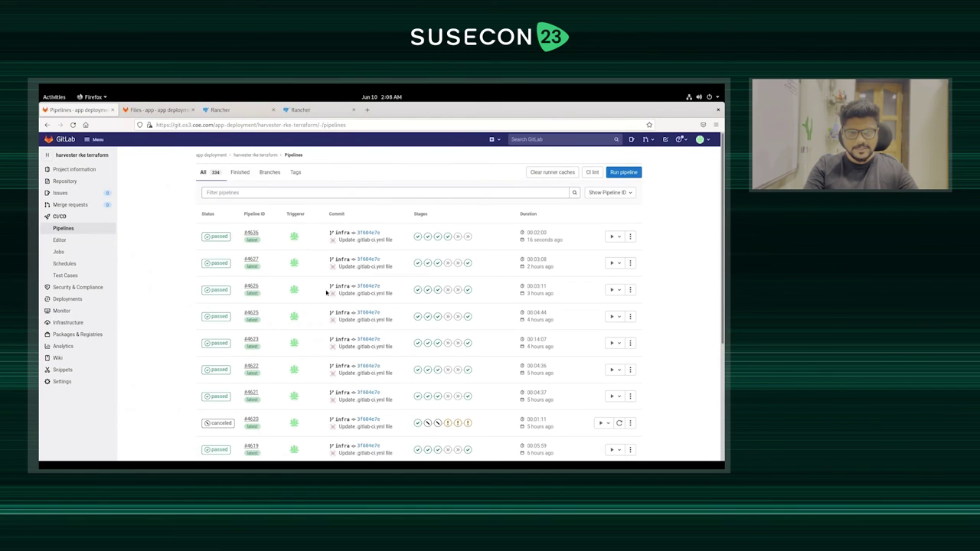
# Run the Deploy:release job in the Deployapp stage of pipeline #4636 and bring its downstream pipeline into view.
pyautogui.click(252, 233)
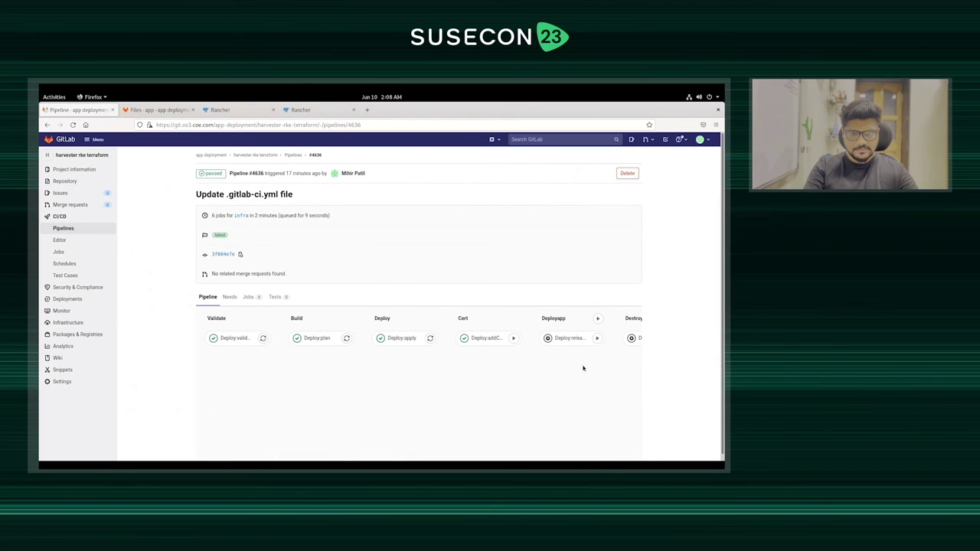
pyautogui.scroll(-1, 582, 368)
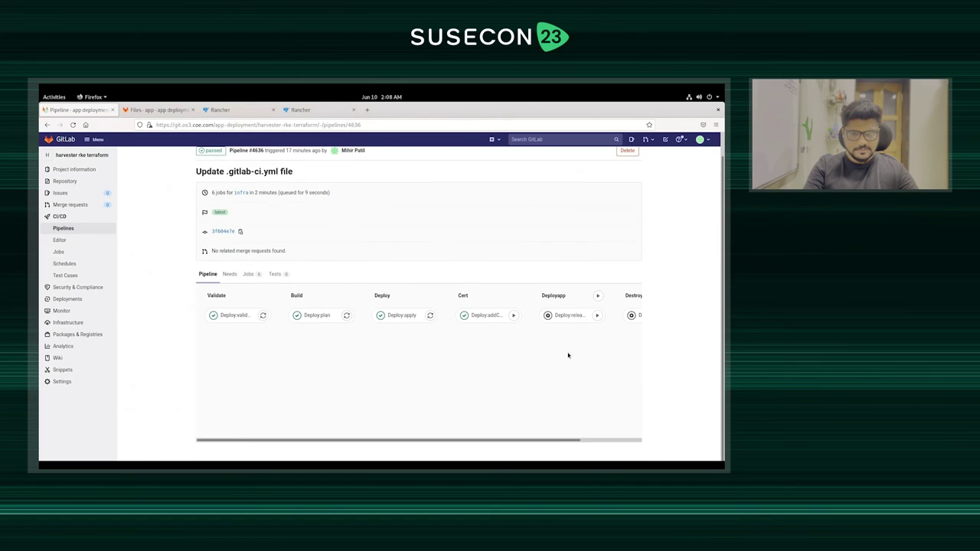
pyautogui.click(597, 316)
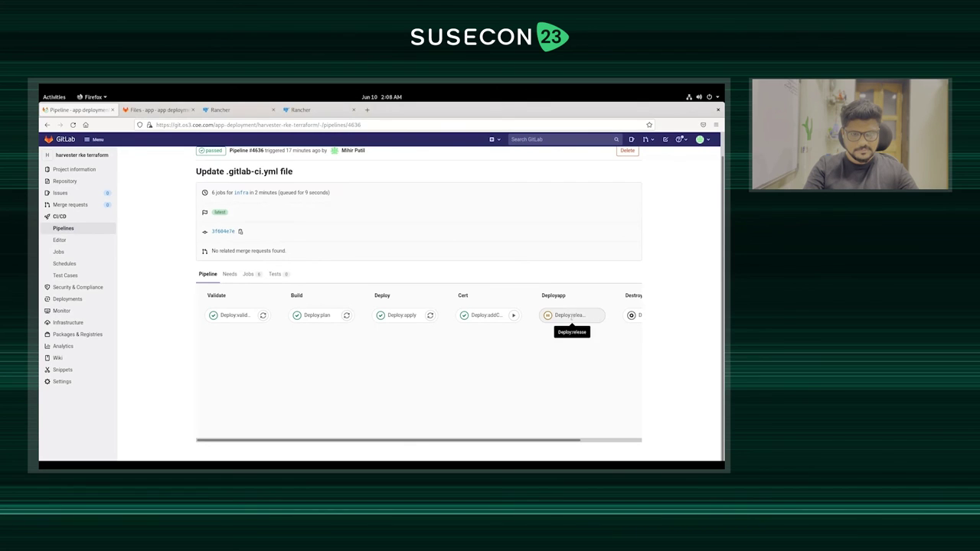
pyautogui.moveTo(488, 442); pyautogui.dragTo(631, 434)
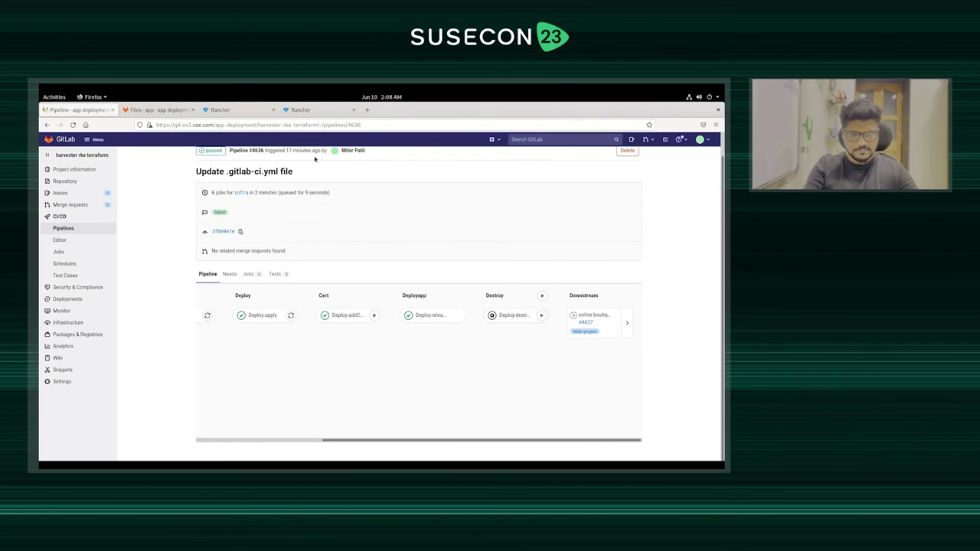
# Switch to Rancher and check the workload deployments of the e-commerce-demo cluster.
pyautogui.click(299, 111)
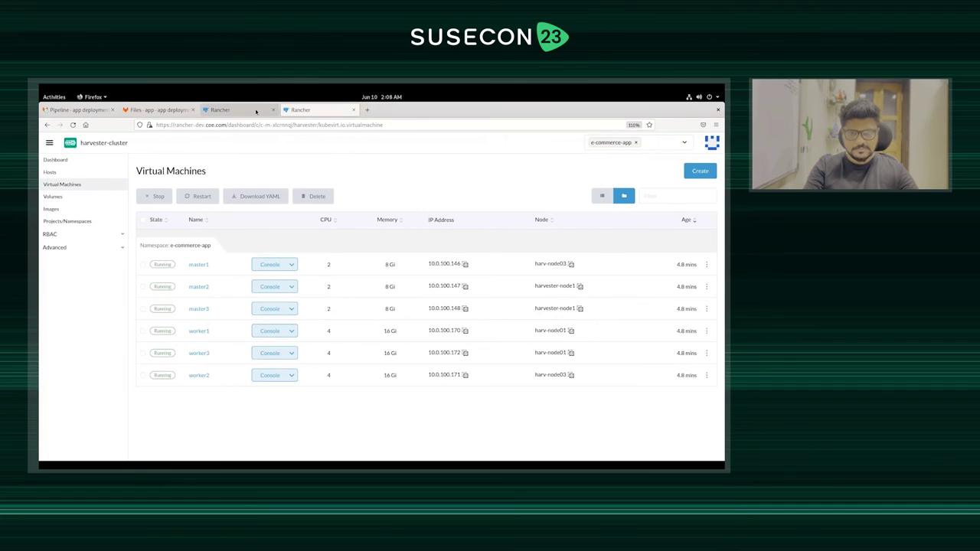
pyautogui.click(230, 110)
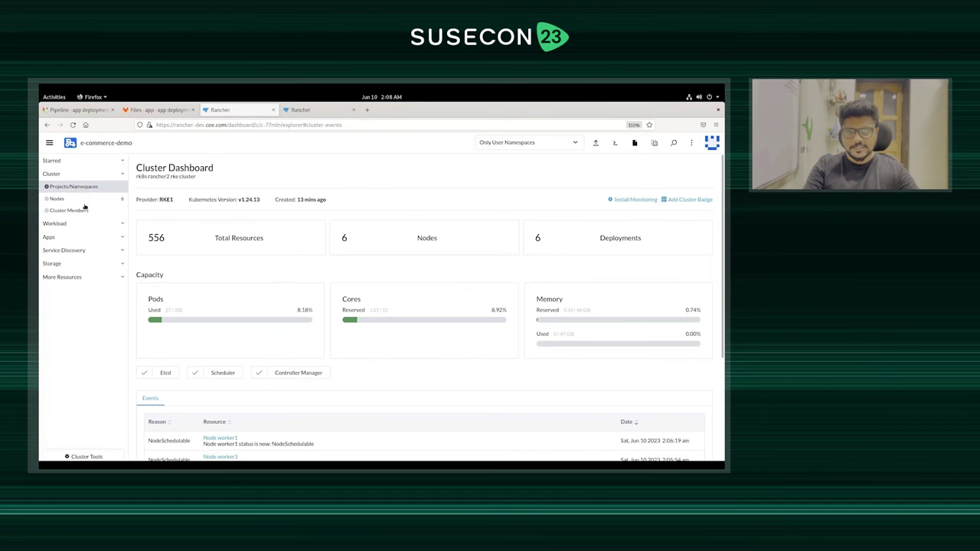
pyautogui.click(118, 223)
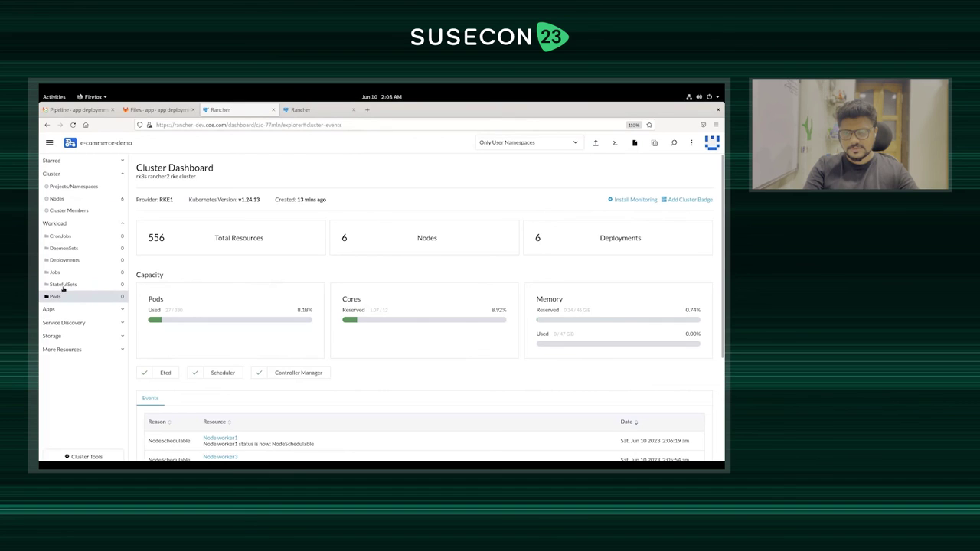
pyautogui.click(73, 260)
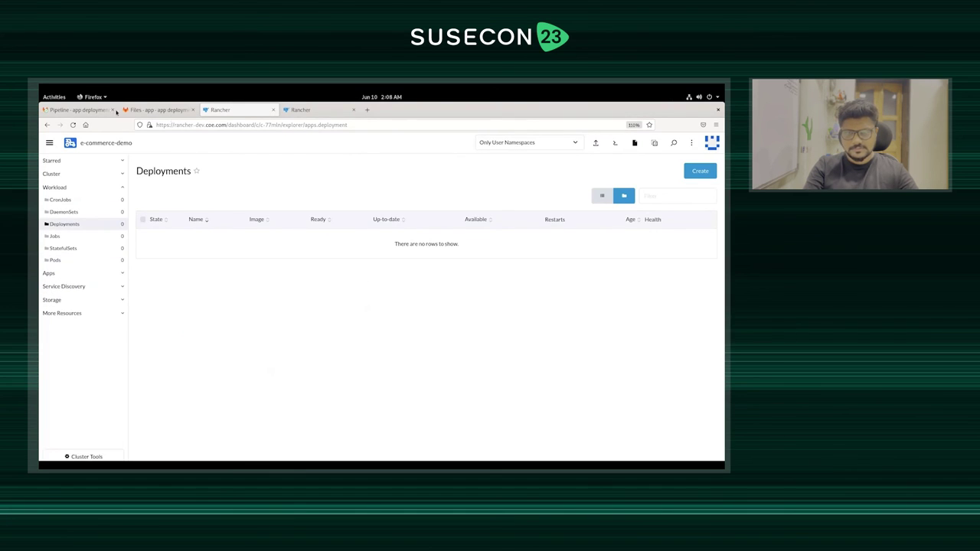
# Switch back to GitLab and run the deploy job in the downstream online boutique shop pipeline #4637.
pyautogui.click(87, 111)
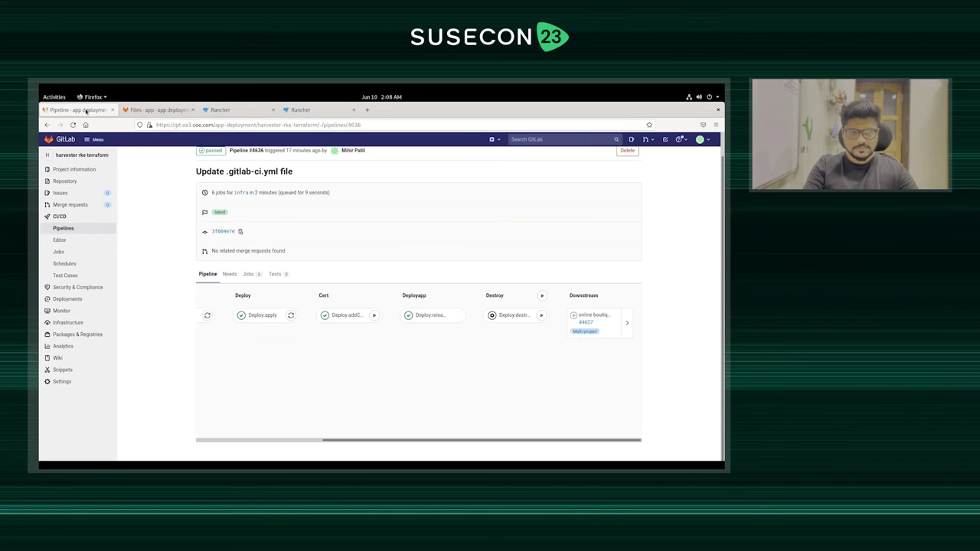
pyautogui.click(431, 316)
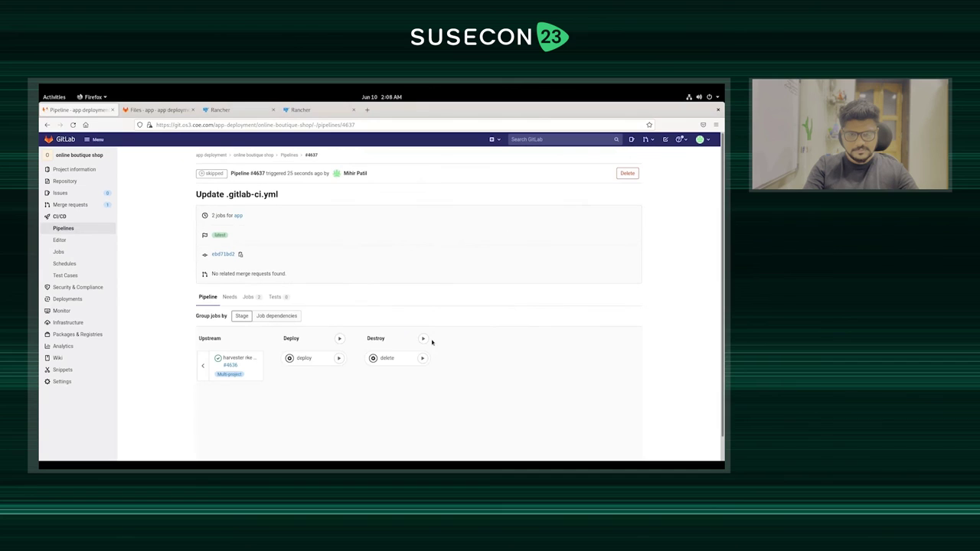
pyautogui.scroll(-1, 431, 294)
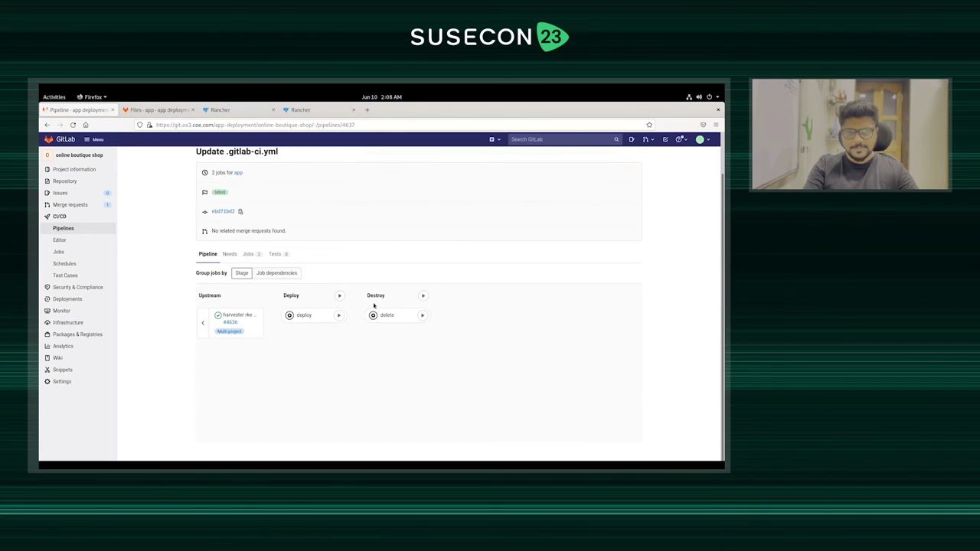
pyautogui.click(342, 316)
# Switch to the e-commerce-demo cluster in Rancher and check the deployments and pods in the butique-shop namespace.
pyautogui.click(142, 109)
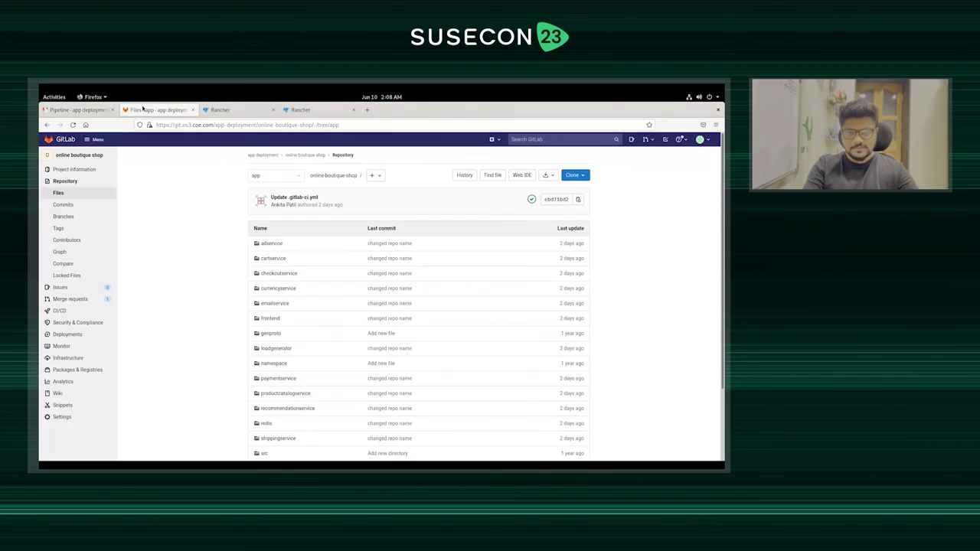
pyautogui.click(253, 112)
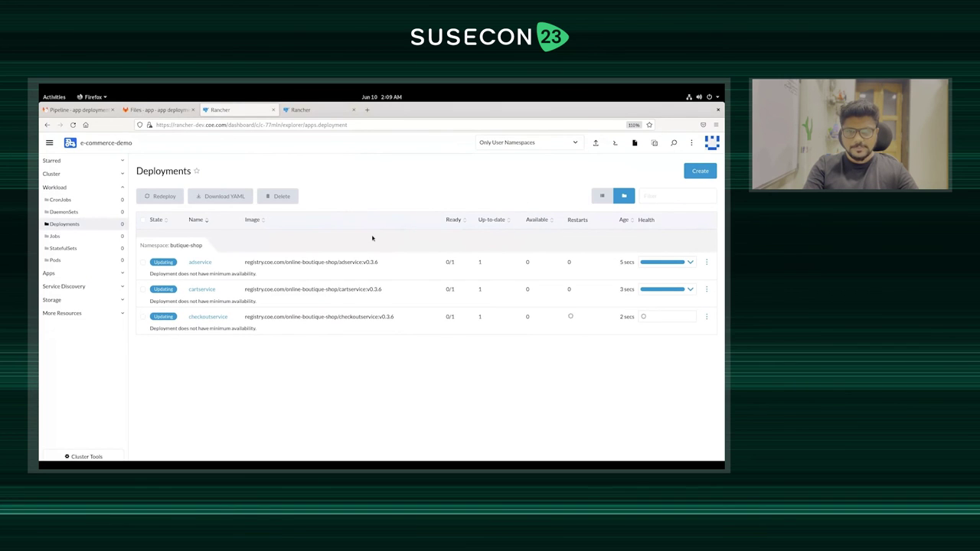
pyautogui.click(122, 260)
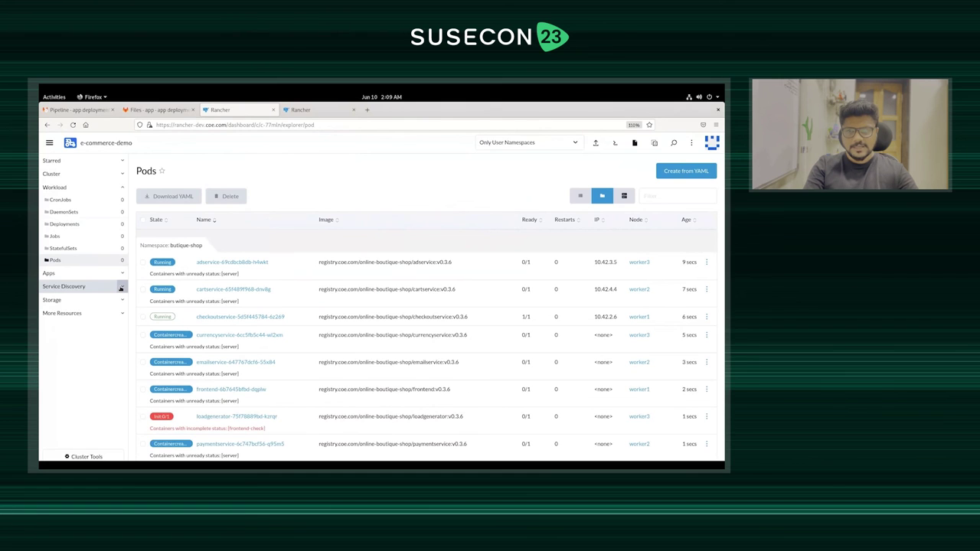
# Review the butique-shop services of the e-commerce-demo cluster and go back to its workload pods.
pyautogui.click(103, 288)
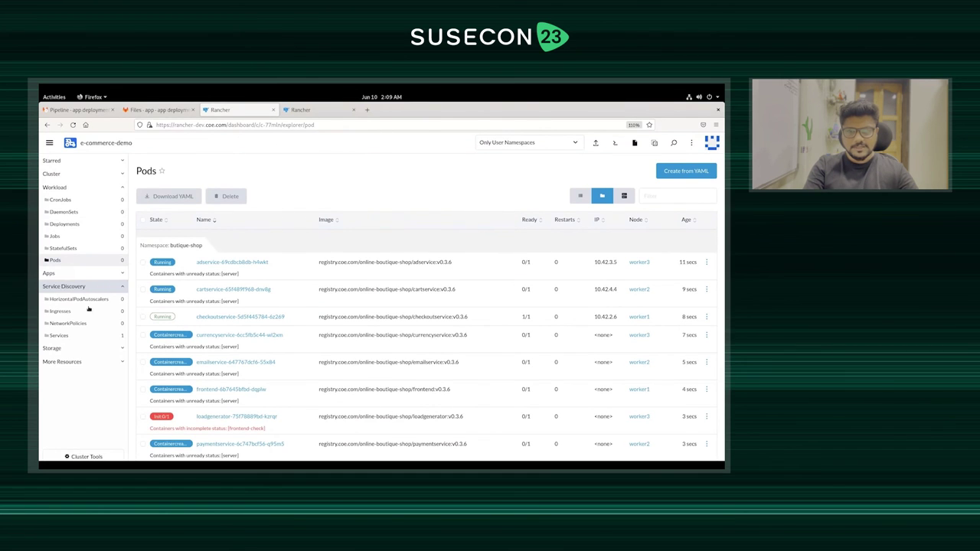
pyautogui.click(76, 339)
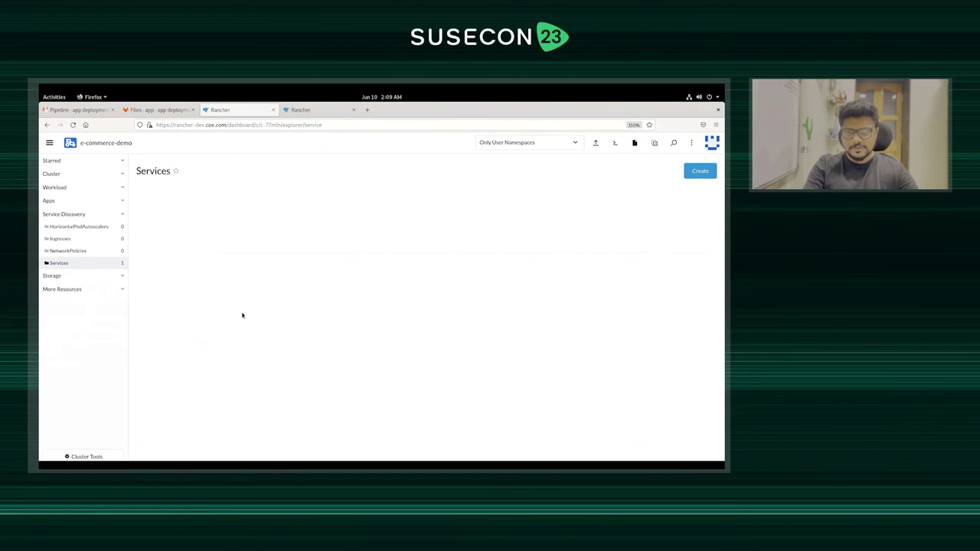
pyautogui.click(122, 201)
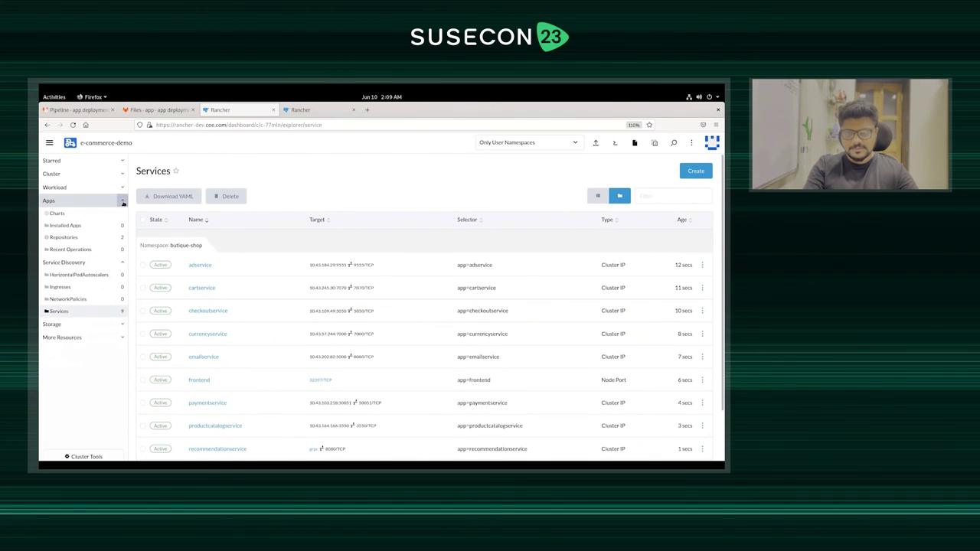
pyautogui.click(123, 201)
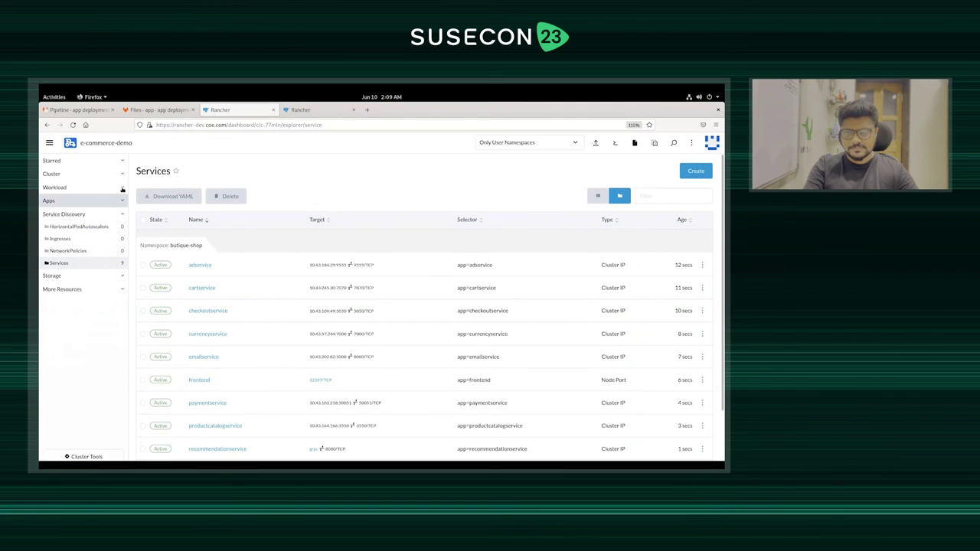
pyautogui.click(122, 189)
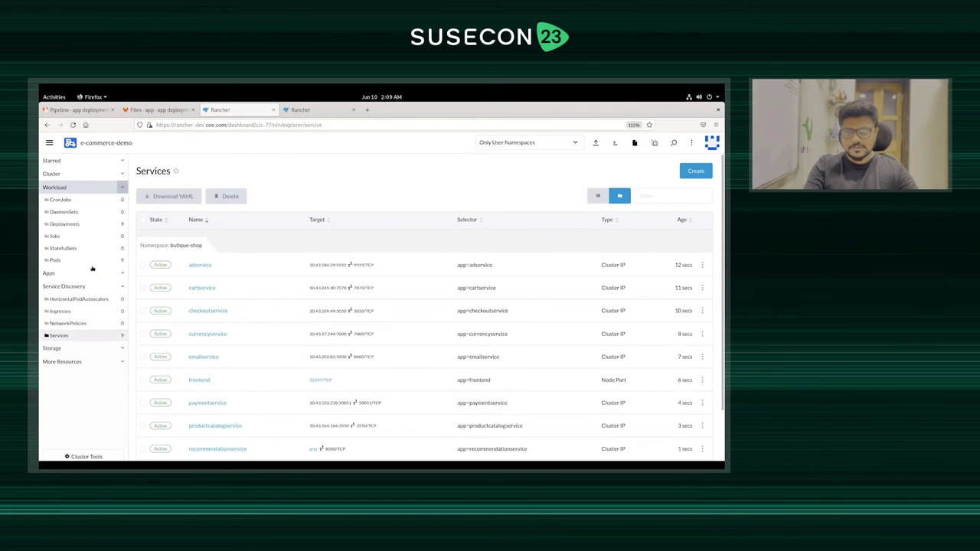
pyautogui.click(71, 269)
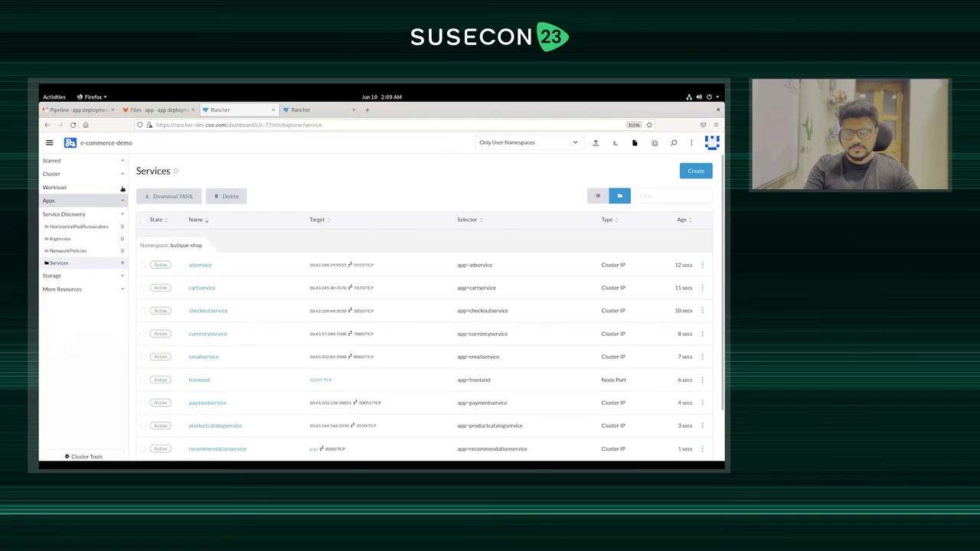